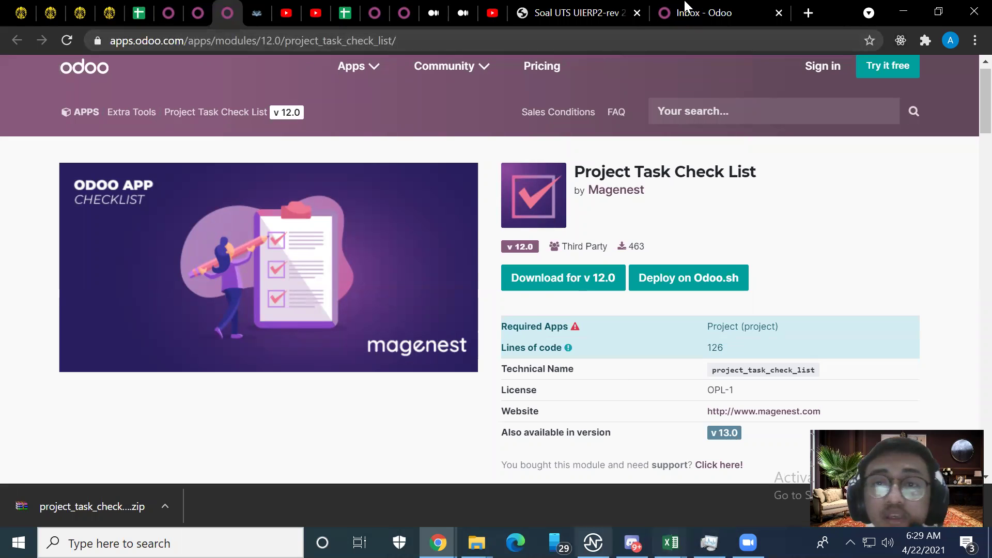
Step: Open the Settings dashboard of the local Odoo instance
left_click(692, 13)
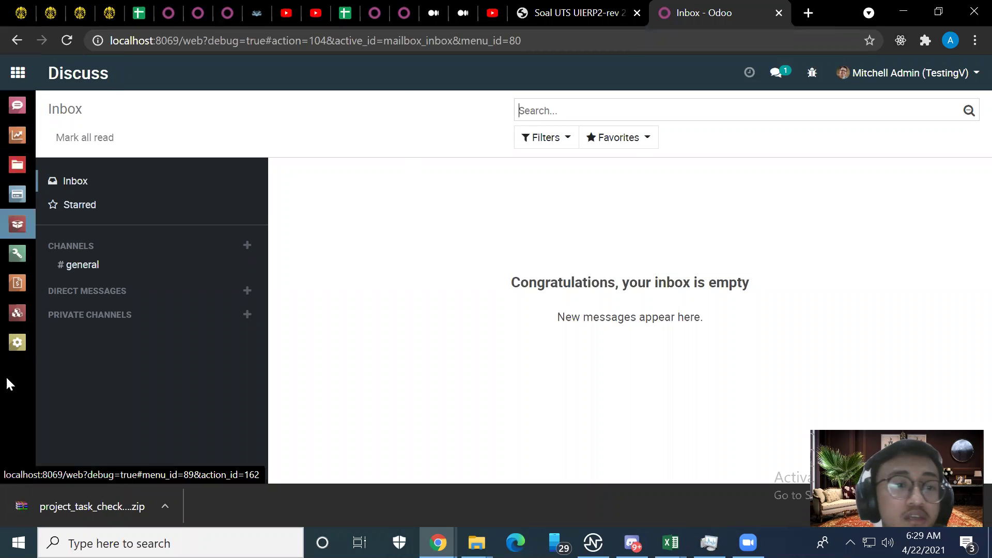
left_click(16, 345)
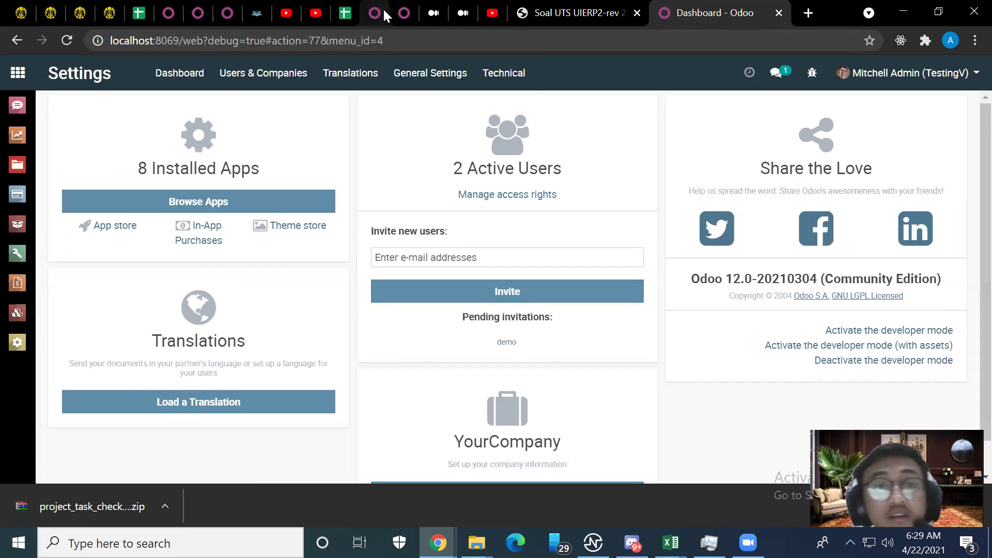
Step: Review the Project Task Check List module page for v 12.0 on the Odoo Apps store, including its details and overview
left_click(235, 13)
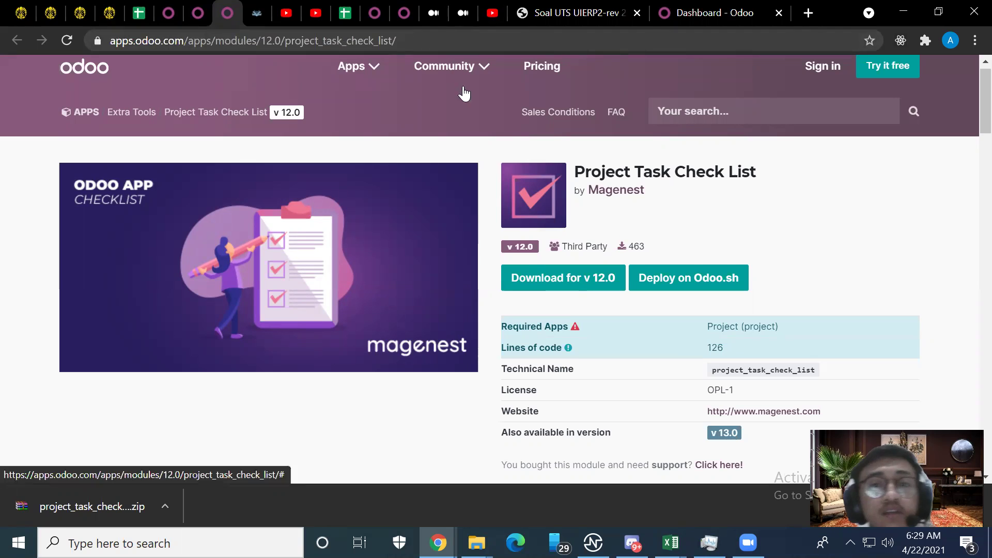
left_click(738, 115)
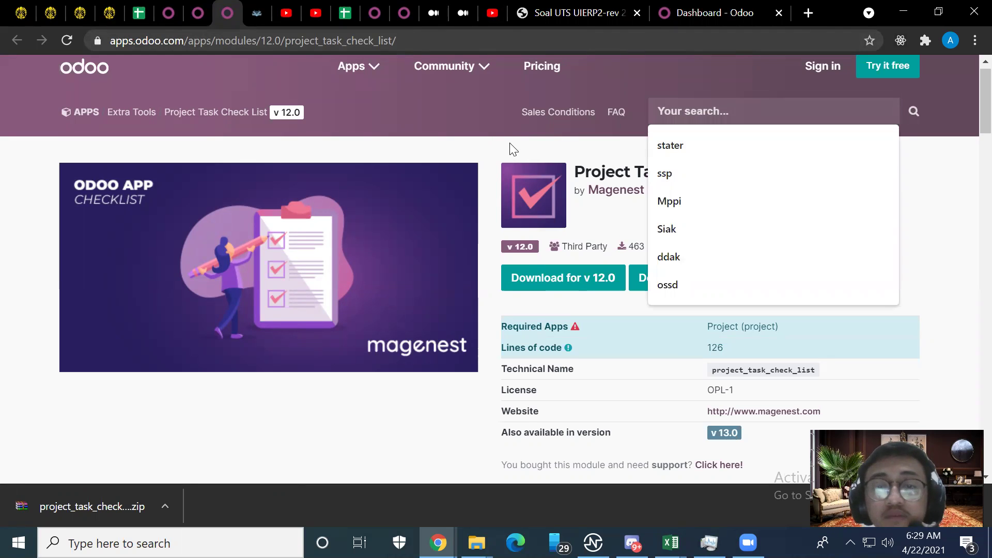
left_click(603, 156)
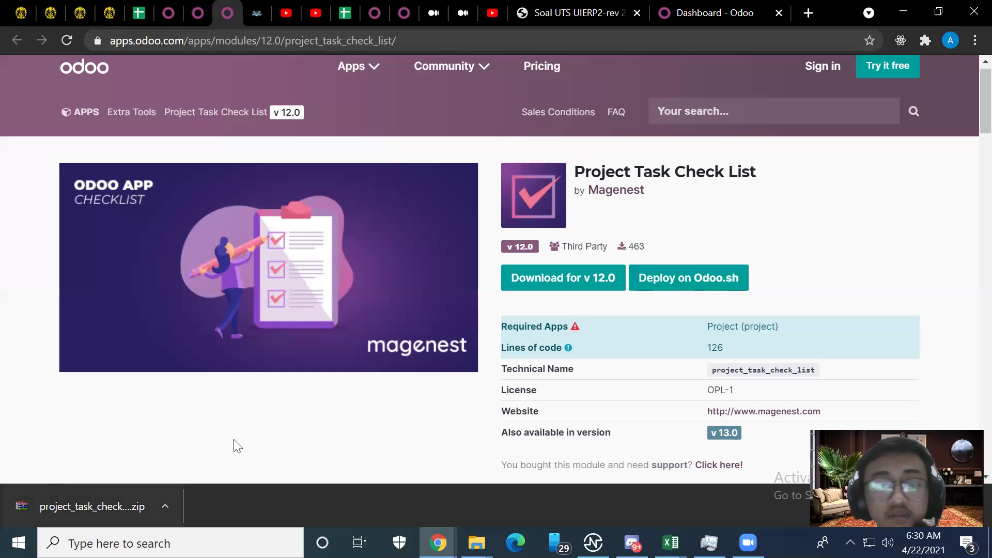
scroll(558, 395, "down", 2)
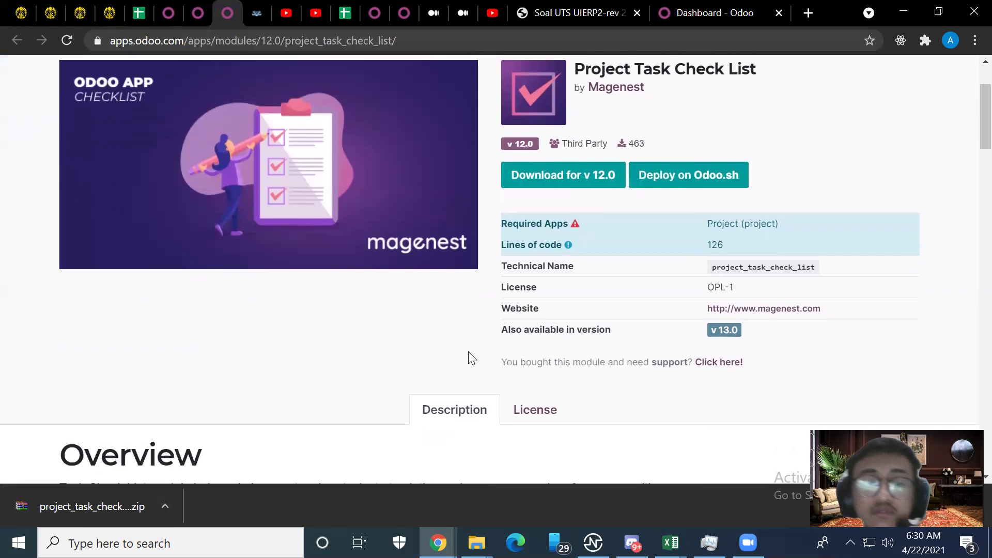
scroll(465, 355, "down", 2)
scroll(460, 348, "up", 3)
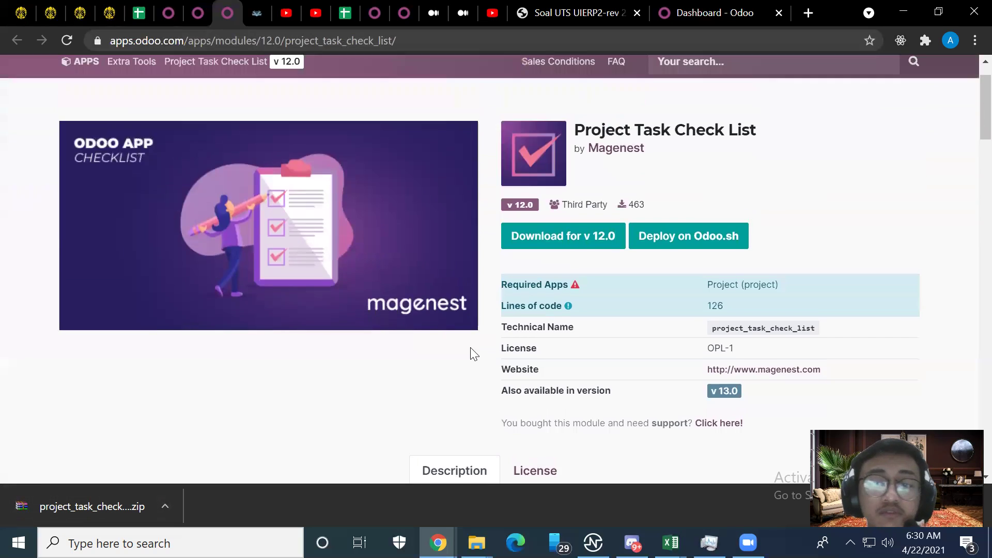
scroll(474, 354, "down", 4)
scroll(385, 342, "up", 2)
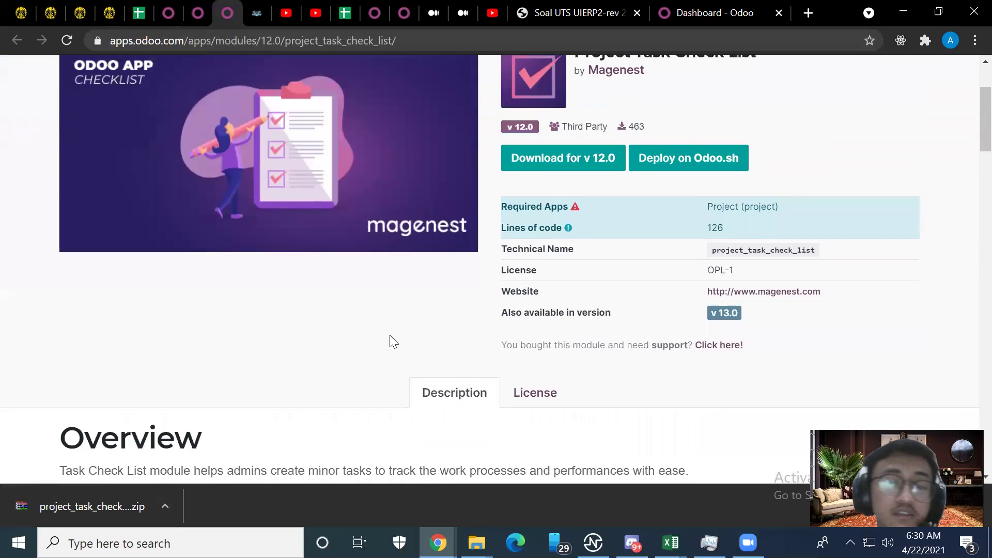
scroll(391, 342, "up", 3)
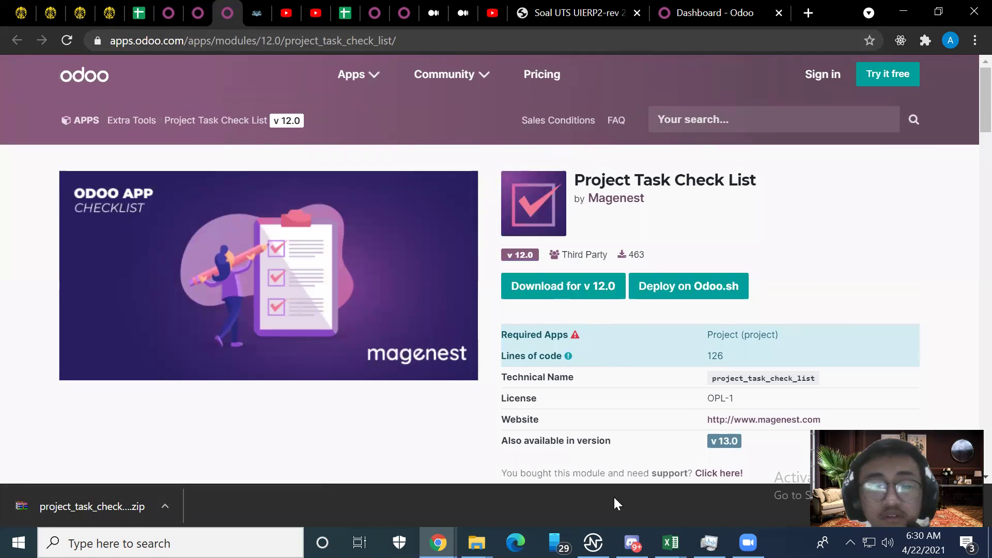
Step: Switch to File Explorer and browse from Local Disk (C:) to Program Files (x86)\Odoo 12.0\server\odoo\addons
mouse_move(477, 543)
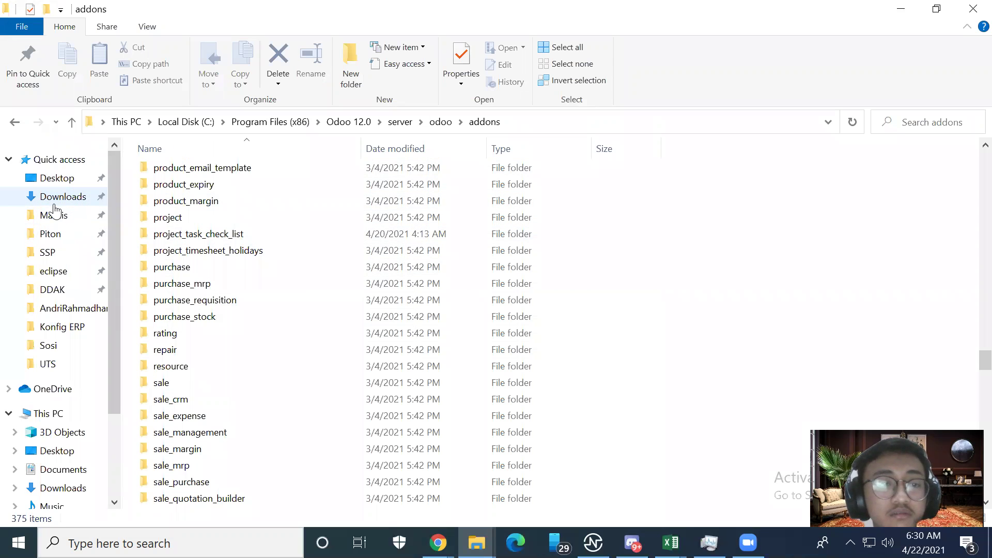
scroll(78, 408, "down", 2)
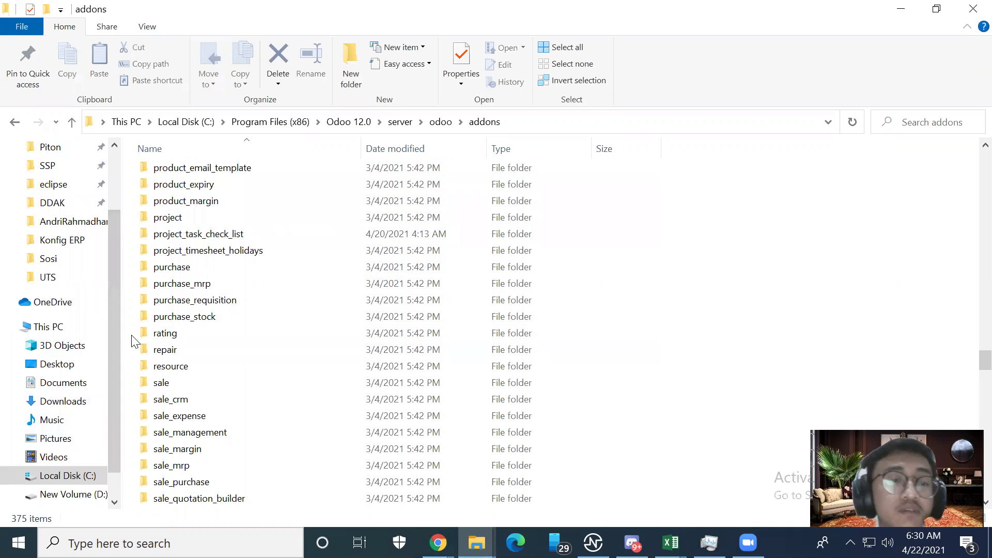
left_click(66, 477)
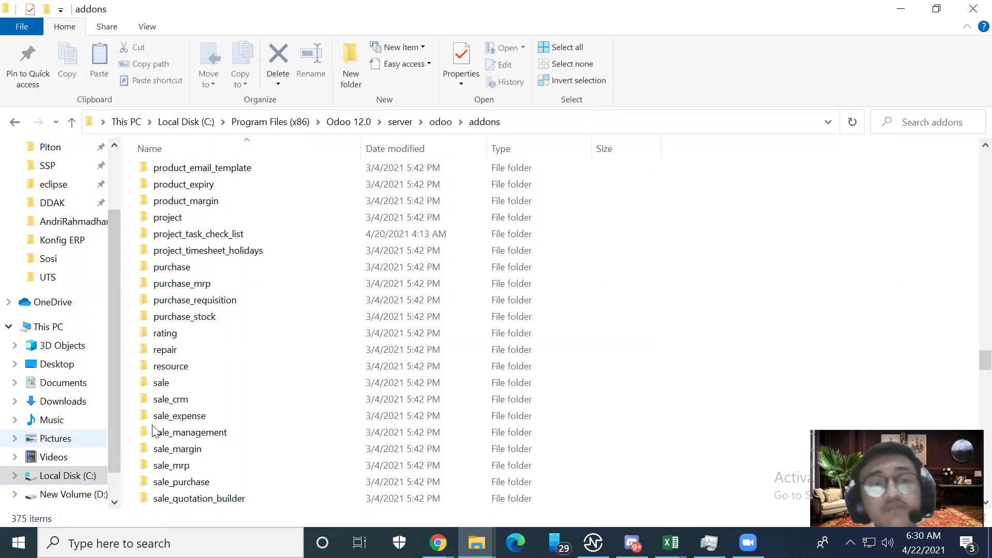
left_click(70, 477)
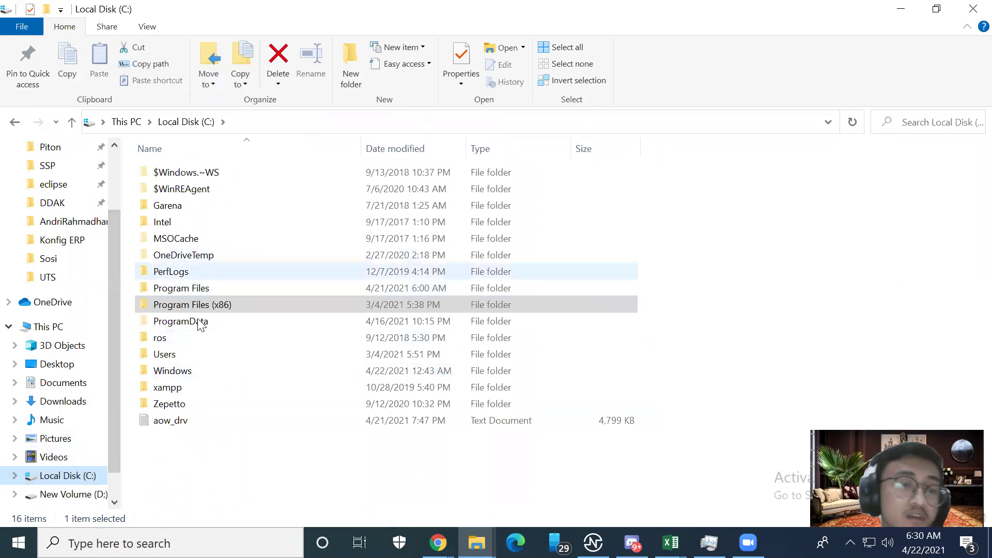
double_click(188, 305)
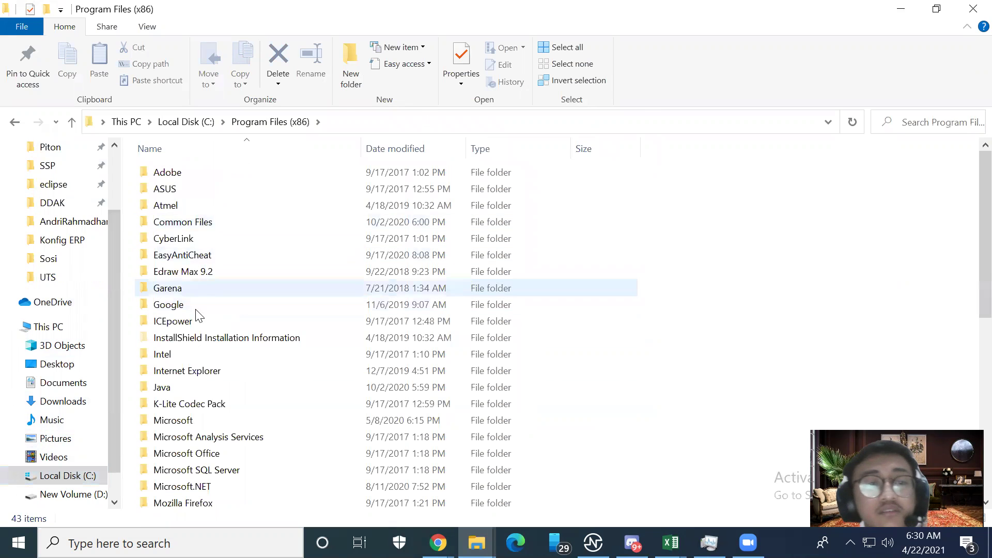
scroll(195, 344, "down", 5)
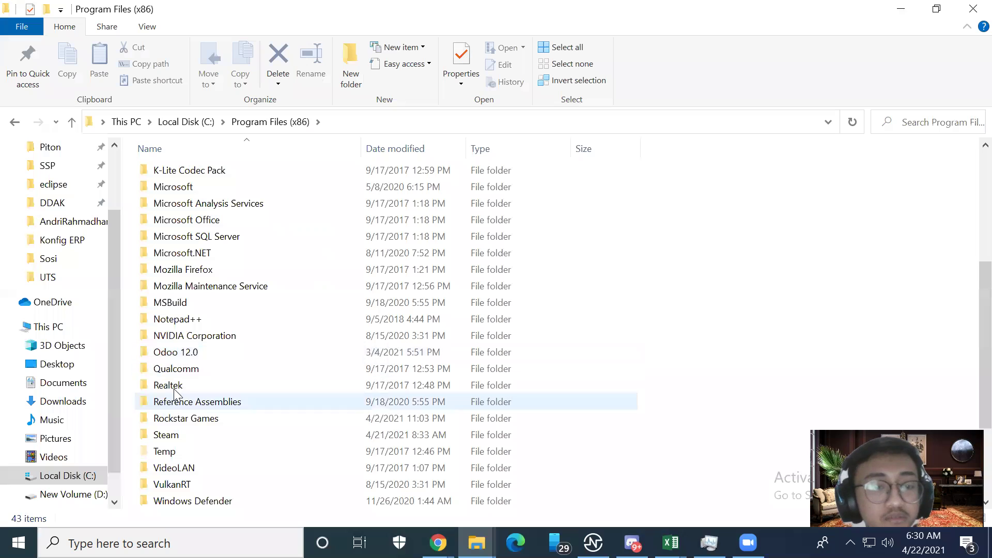
double_click(171, 353)
left_click(168, 226)
double_click(168, 227)
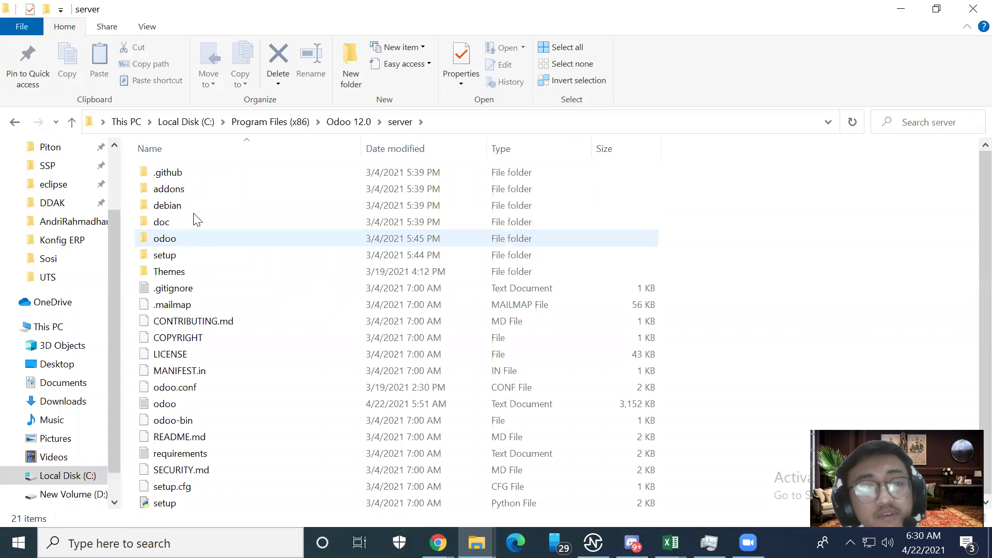
double_click(185, 240)
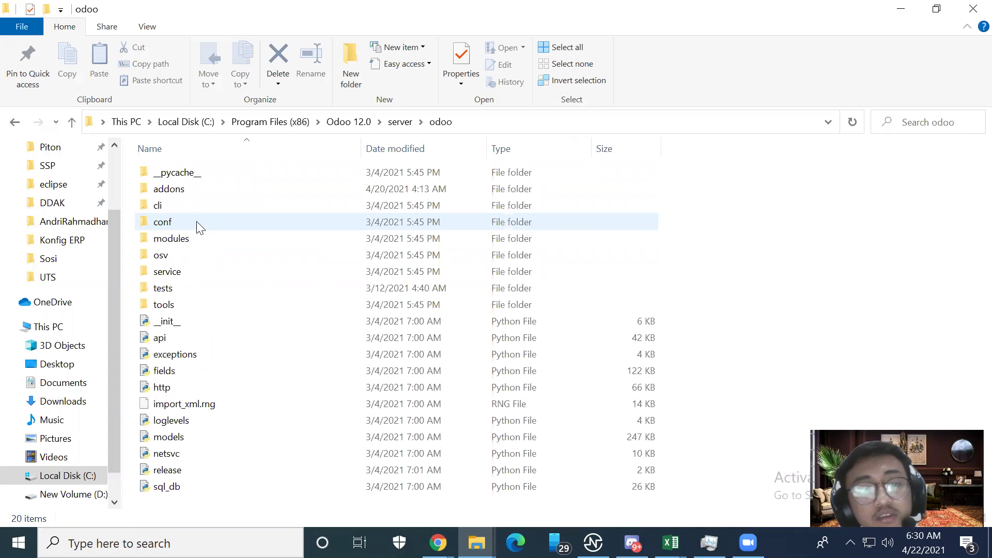
double_click(186, 190)
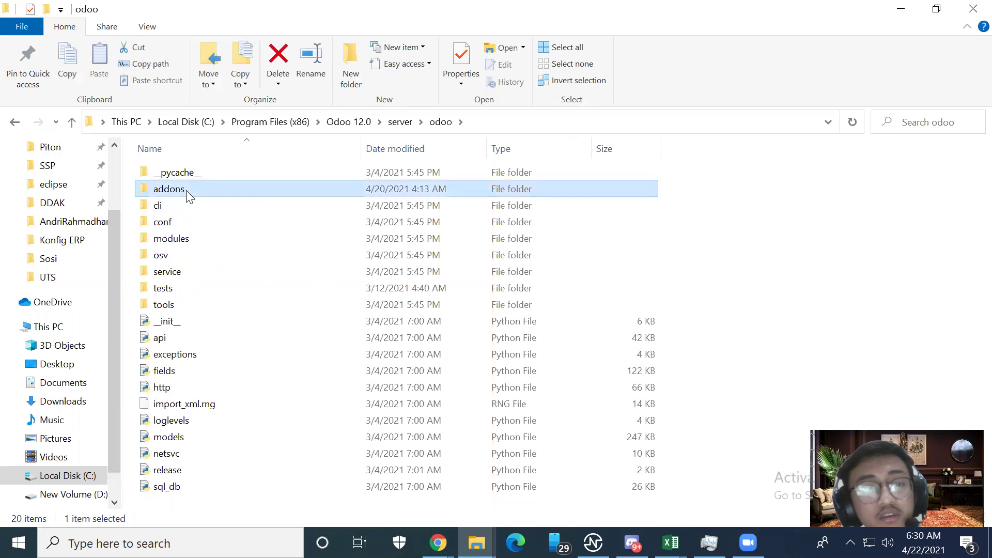
Step: Look through the addons folder for the project_task_check_list archive and its extracted folder
scroll(837, 237, "down", 2)
scroll(848, 237, "down", 6)
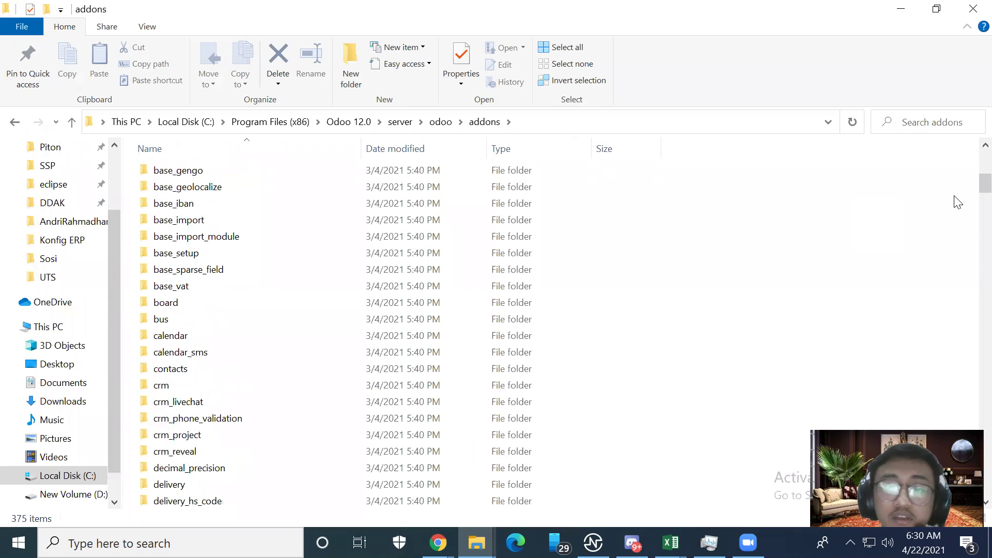
scroll(750, 244, "down", 7)
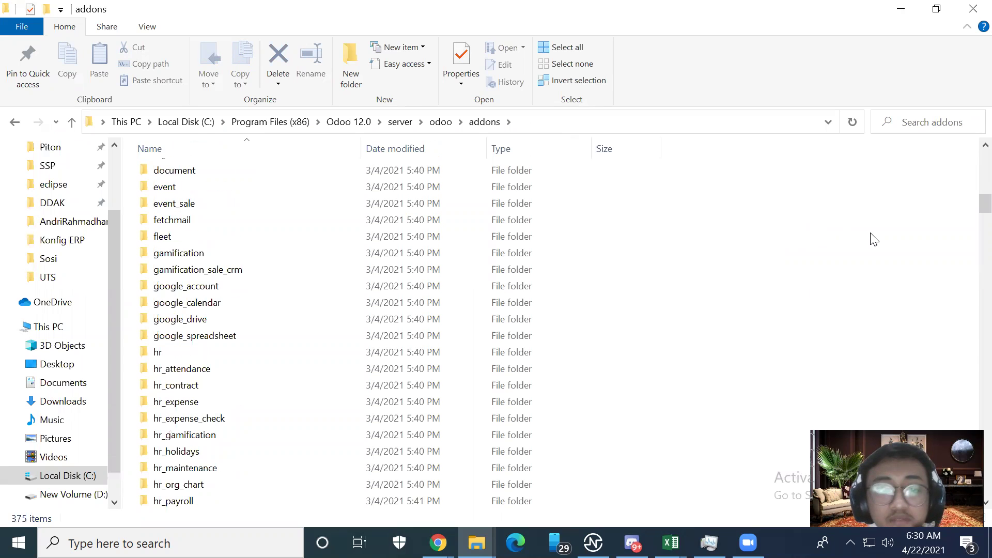
left_click_drag(983, 205, 766, 497)
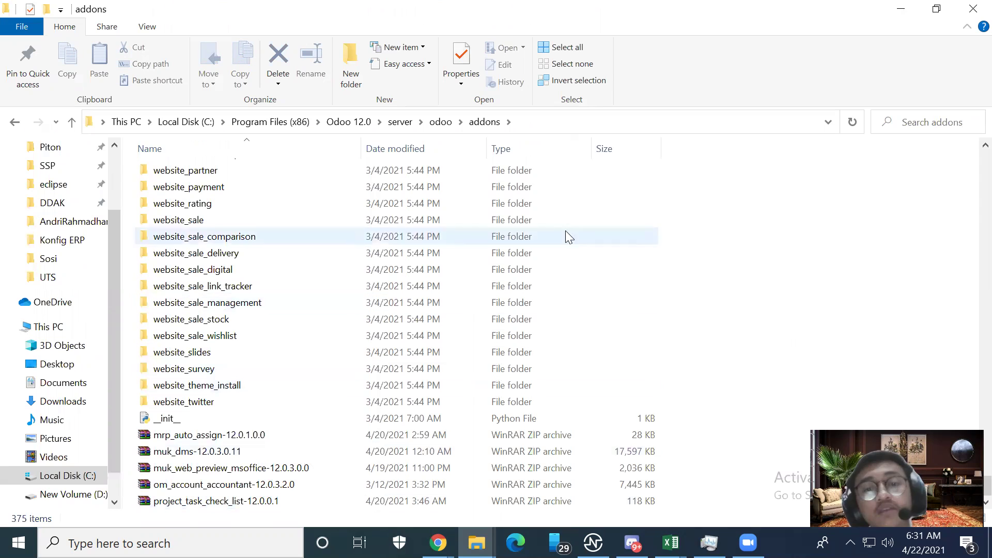
scroll(646, 266, "up", 4)
scroll(620, 261, "up", 15)
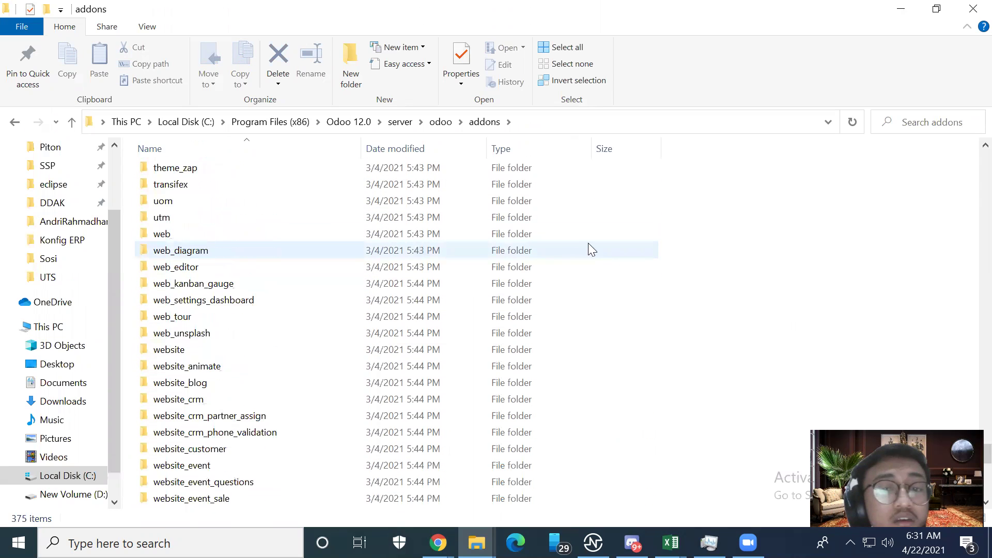
scroll(288, 283, "up", 14)
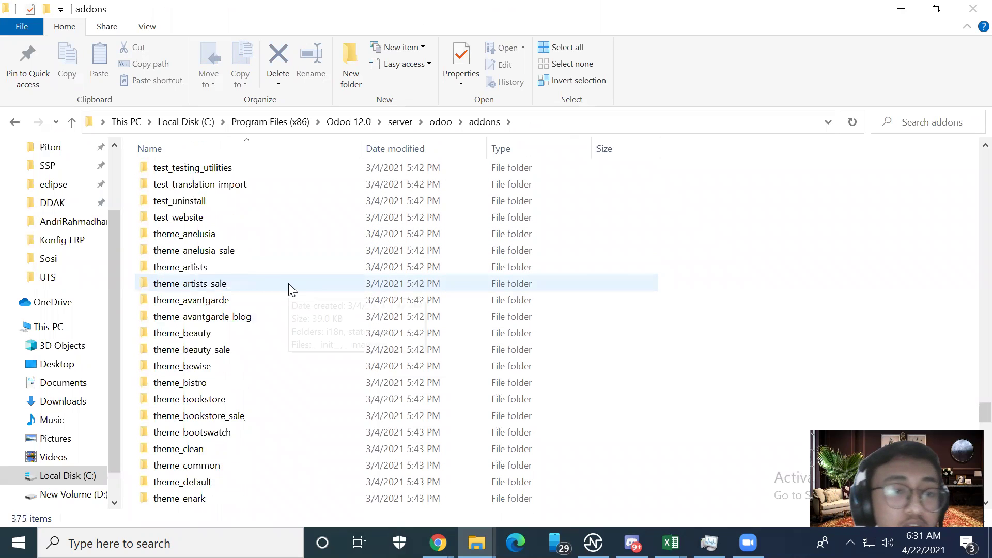
scroll(260, 286, "up", 9)
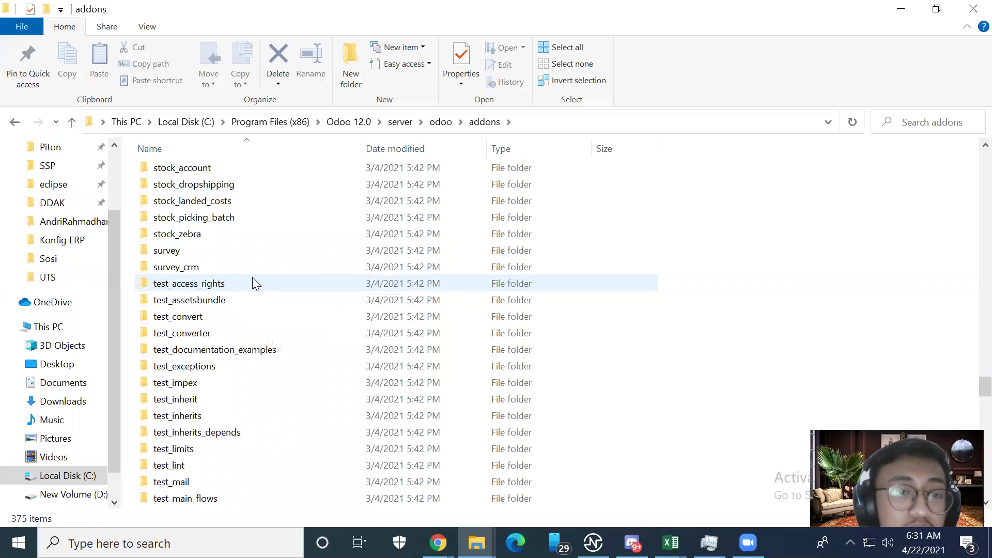
scroll(251, 284, "up", 5)
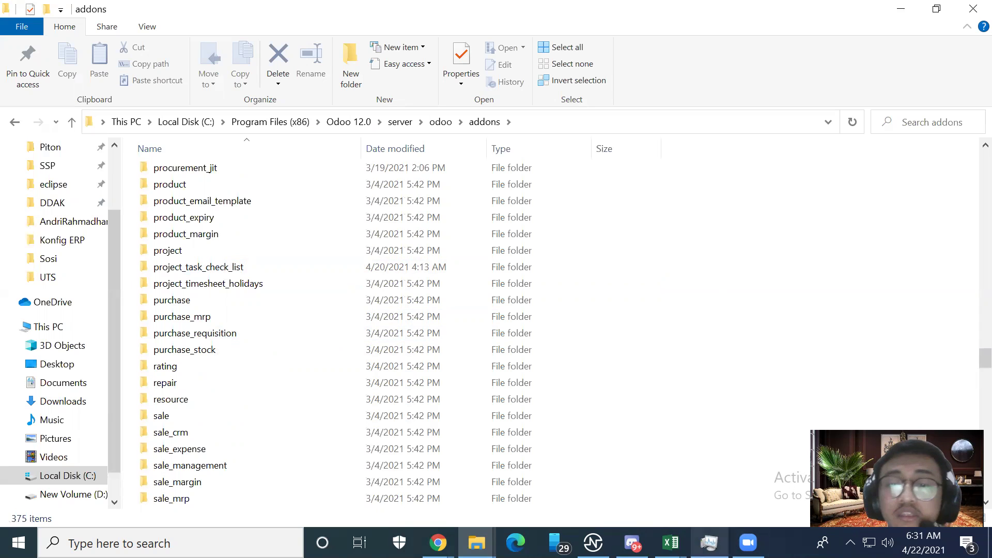
Step: Switch to Task Manager and show the available actions for the odoo-server-12.0 service
left_click(709, 542)
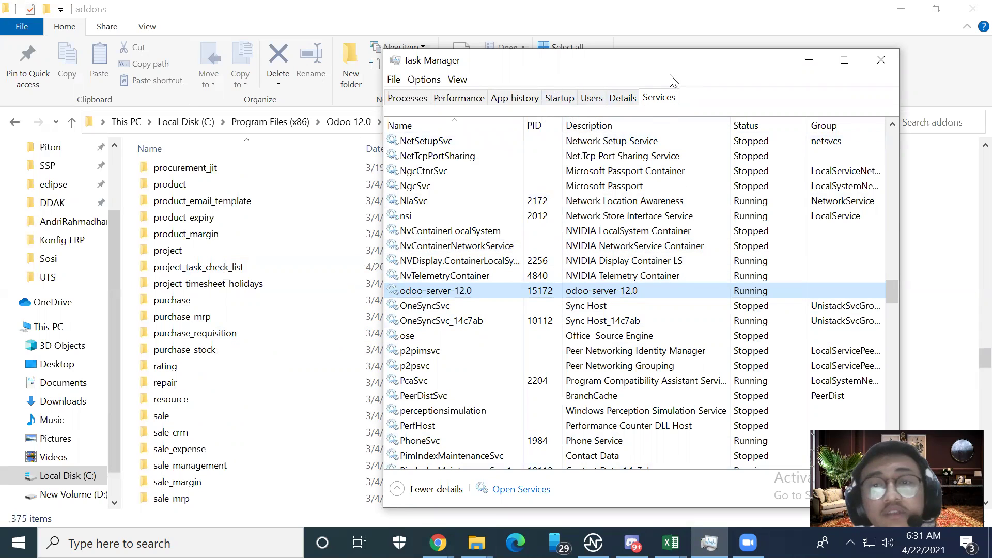
right_click(446, 293)
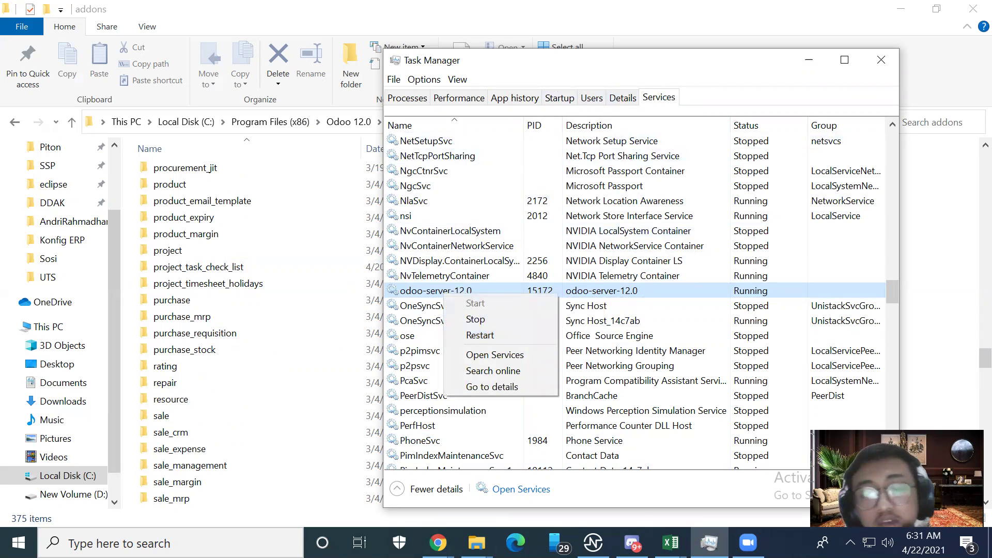
Step: Switch back to Chrome and reload the local Odoo Settings dashboard
left_click(438, 543)
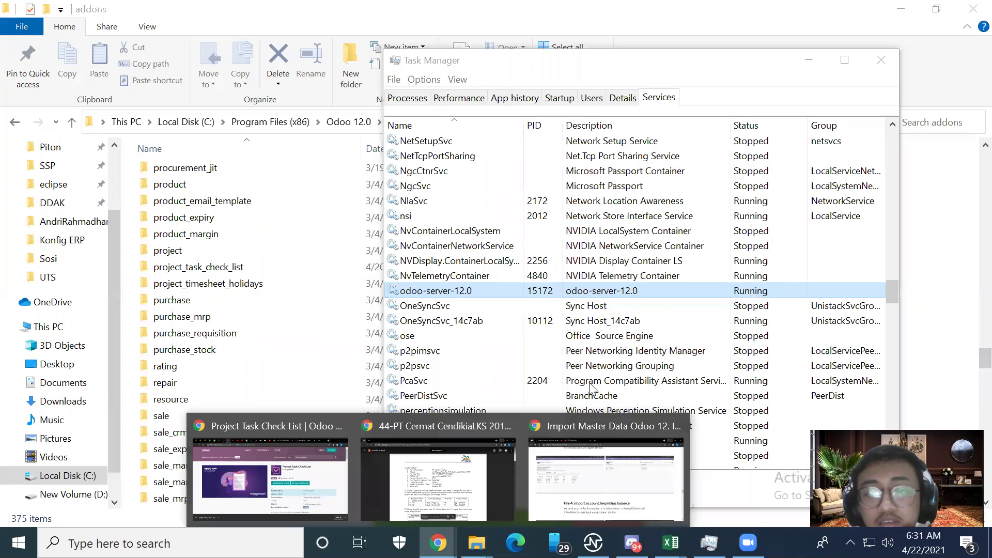
left_click(296, 470)
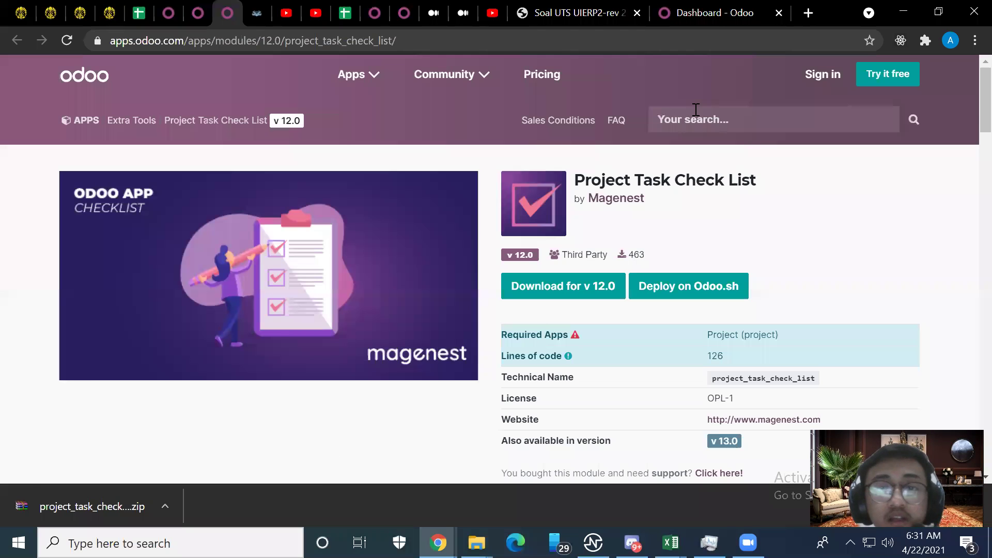
left_click(709, 11)
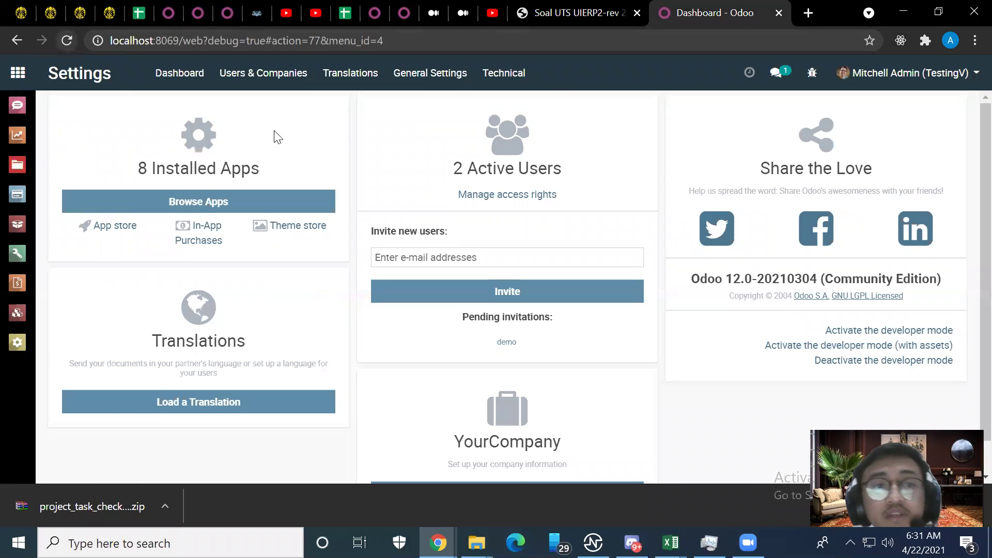
left_click(66, 41)
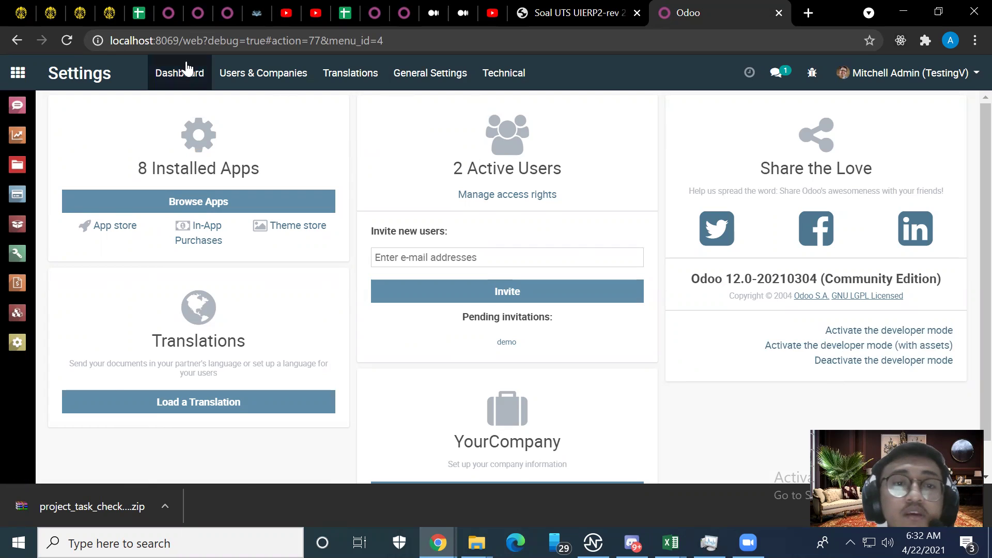
Step: Open the Odoo Apps list, remove the Apps filter and search modules for "project"
left_click(20, 319)
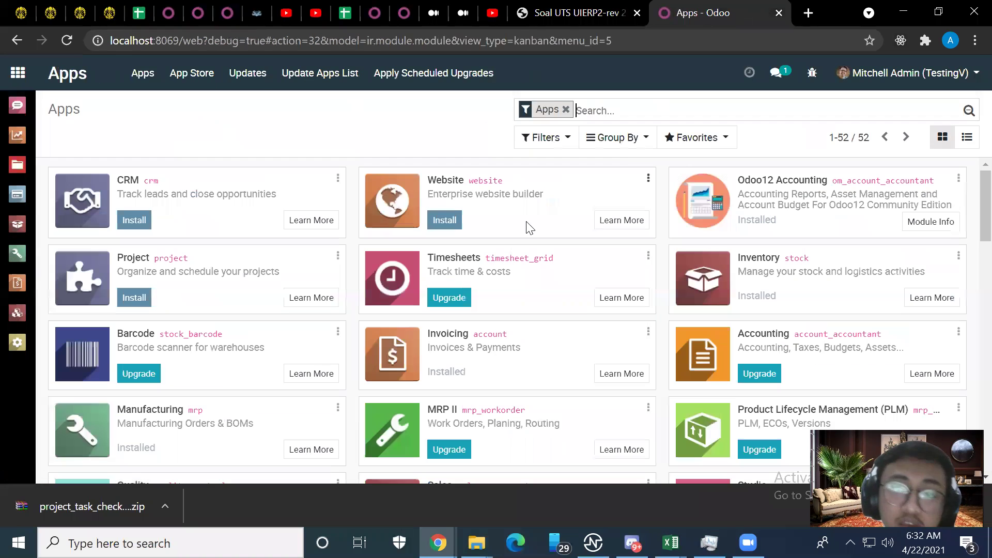
left_click(565, 110)
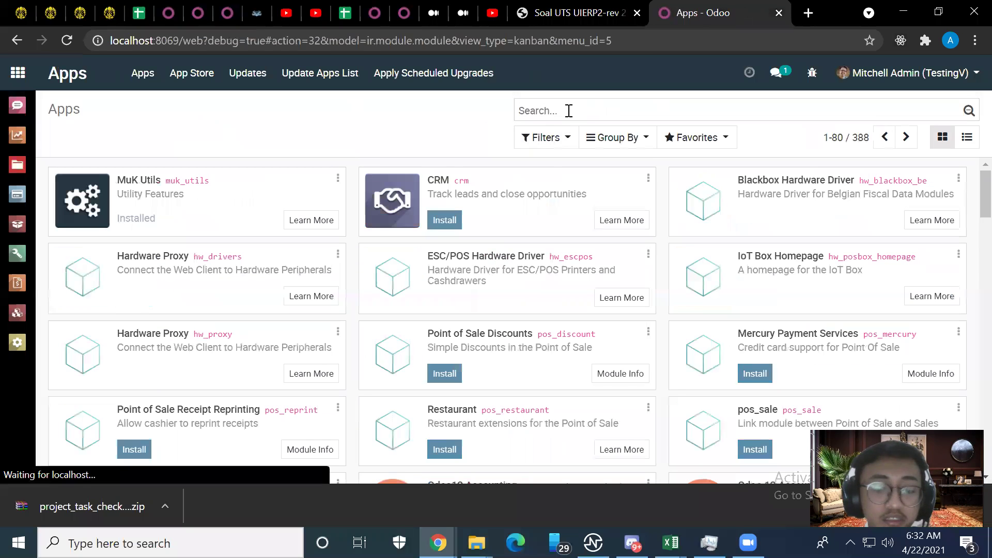
type("project")
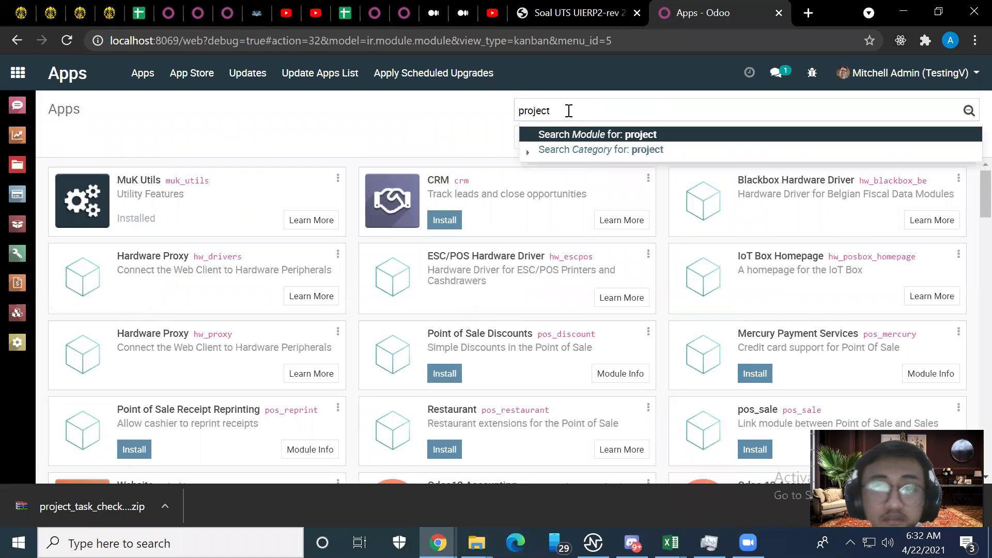
key("Return")
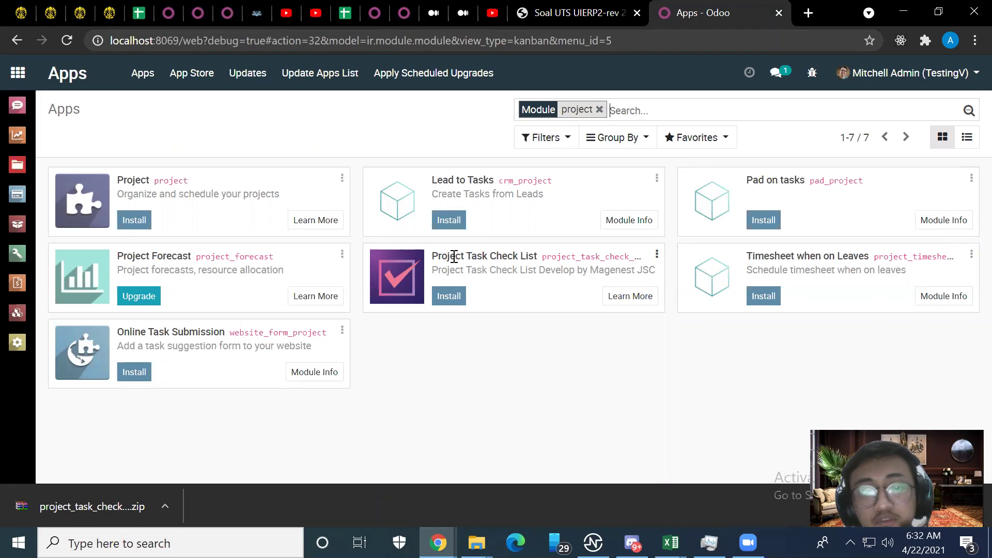
Step: Install the Project Task Check List module from the filtered modules
left_click(452, 301)
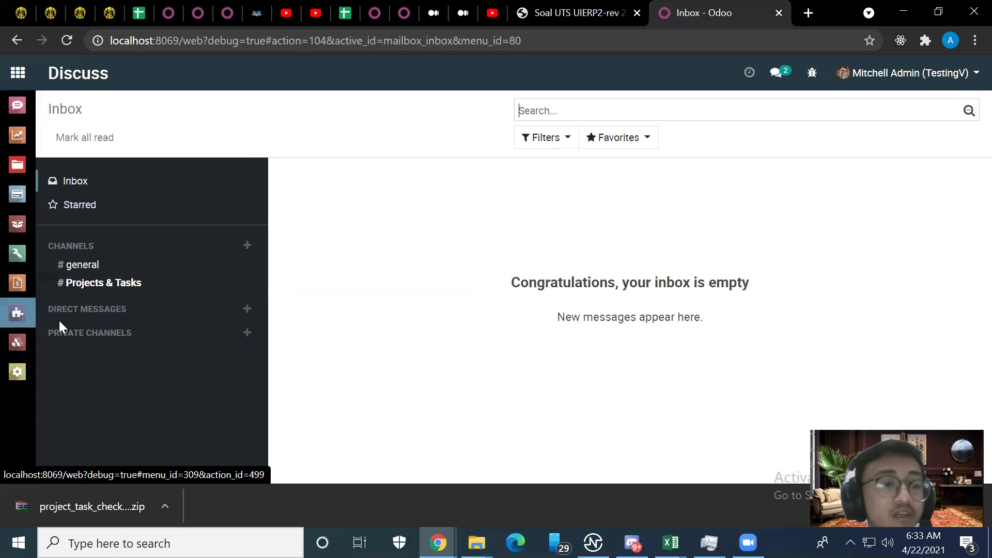
Step: Open the Project app and create a project named "Sales"
left_click(19, 320)
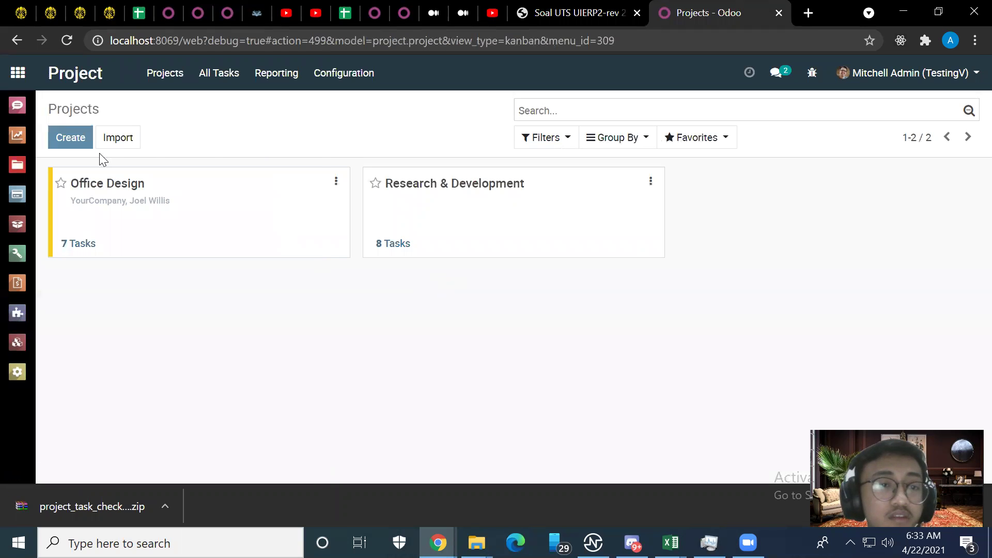
left_click(59, 134)
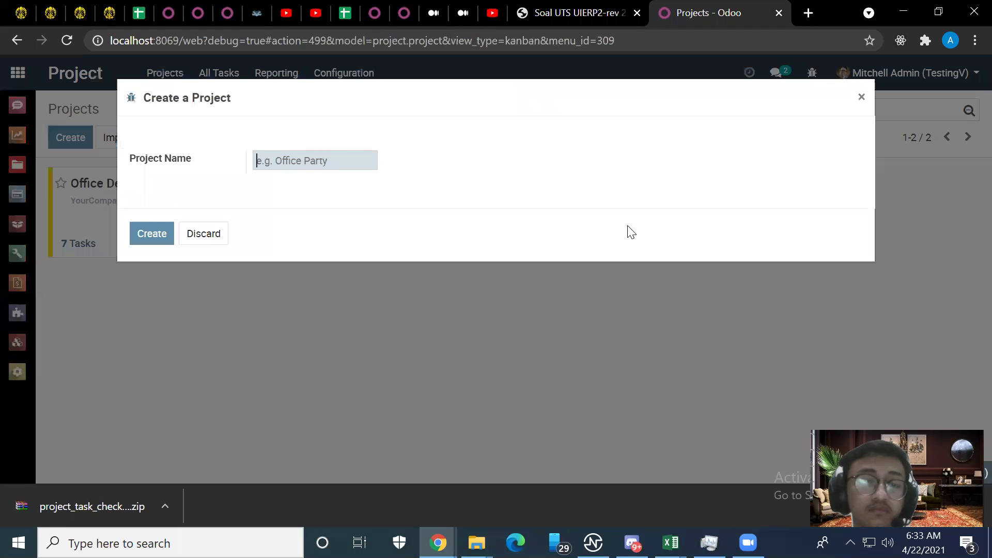
type("sa")
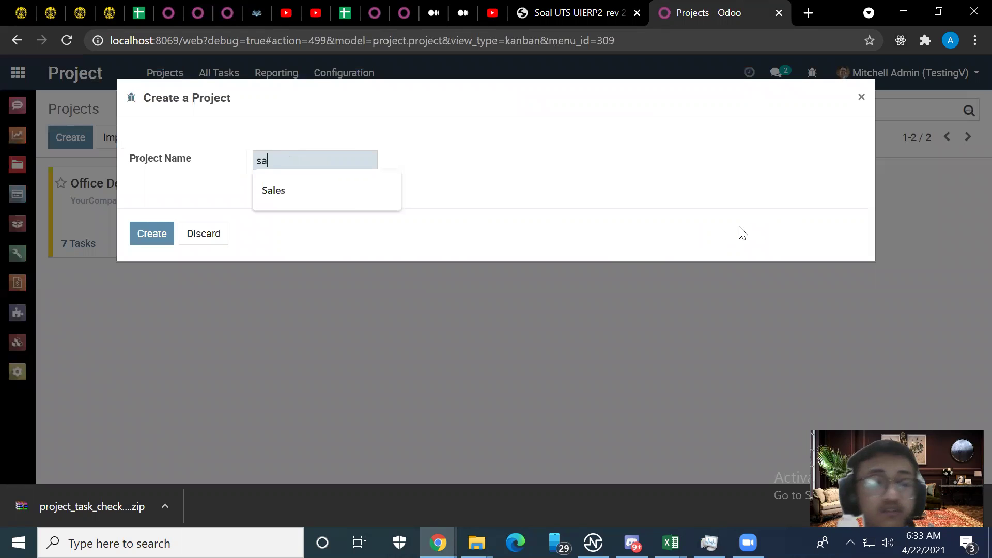
left_click(278, 189)
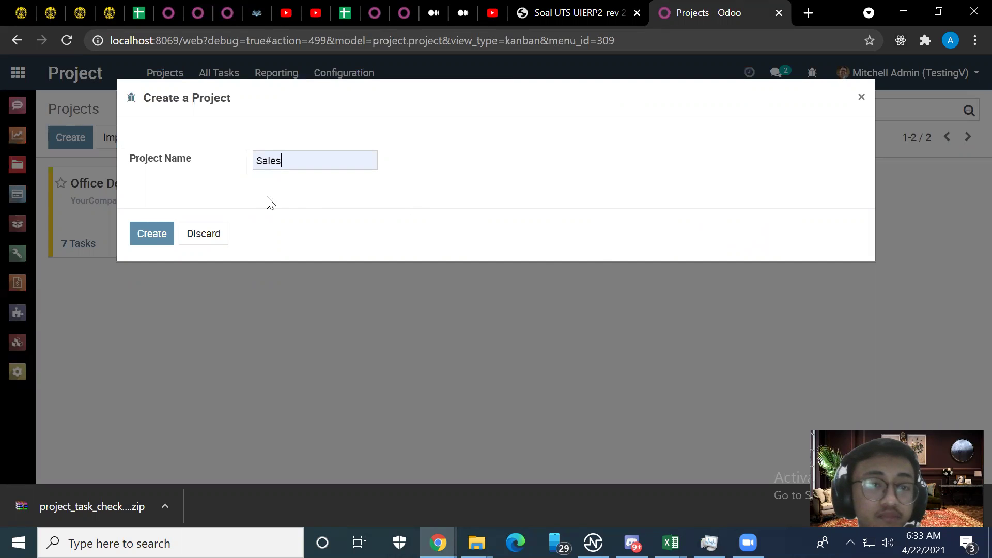
left_click(154, 236)
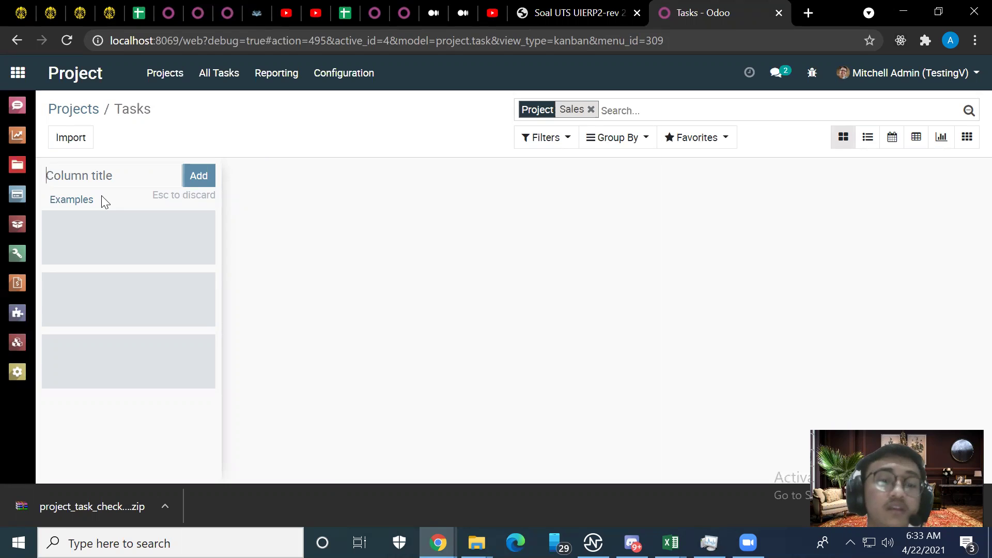
Step: Add a stage column titled "menjual" to the Sales task board
type("men")
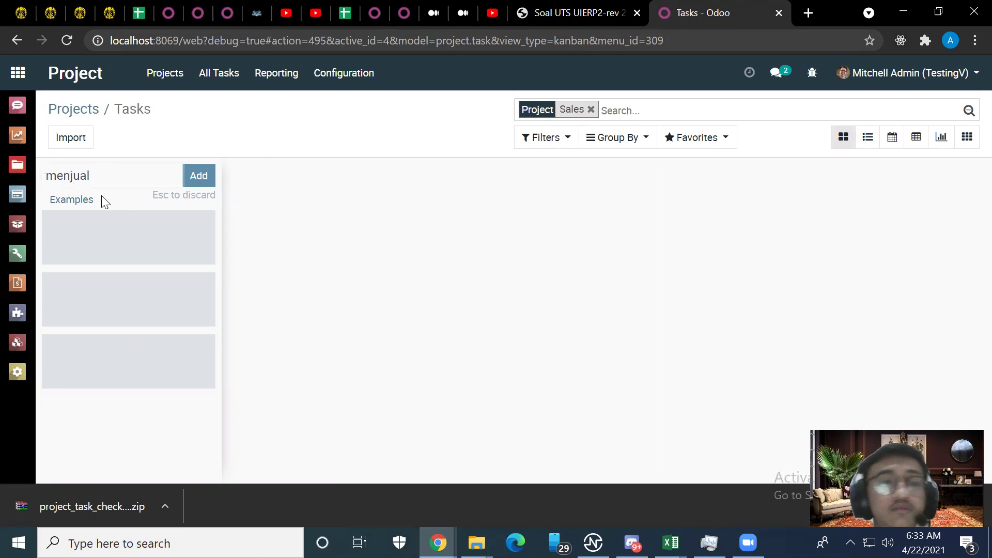
type("jual")
left_click(200, 179)
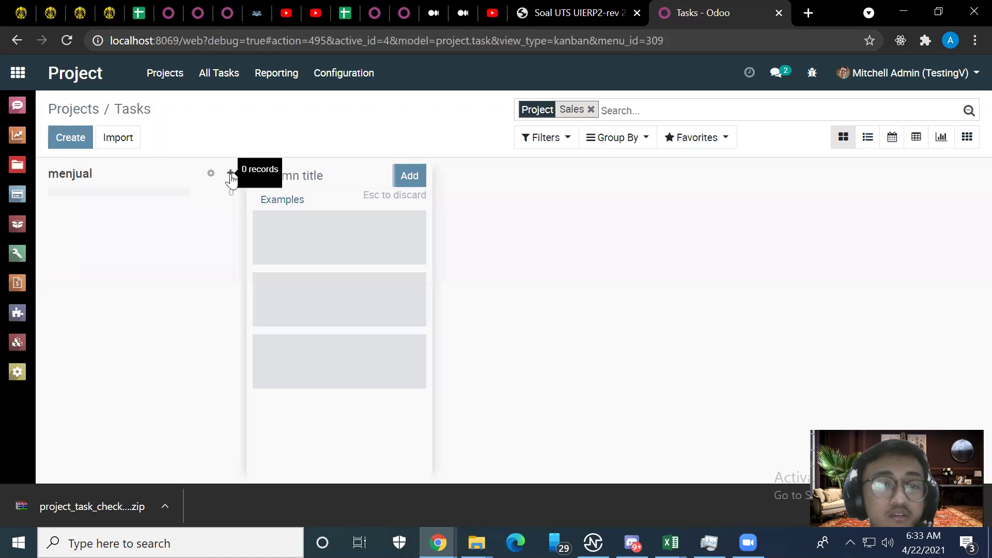
Step: Start a new task in the menjual column and title it "Test Menjual"
left_click(229, 176)
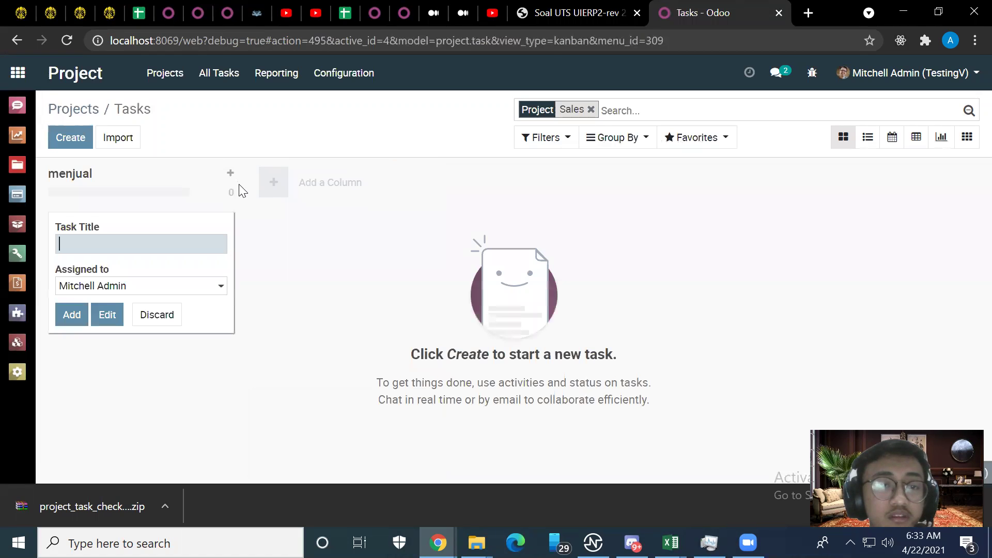
left_click(100, 243)
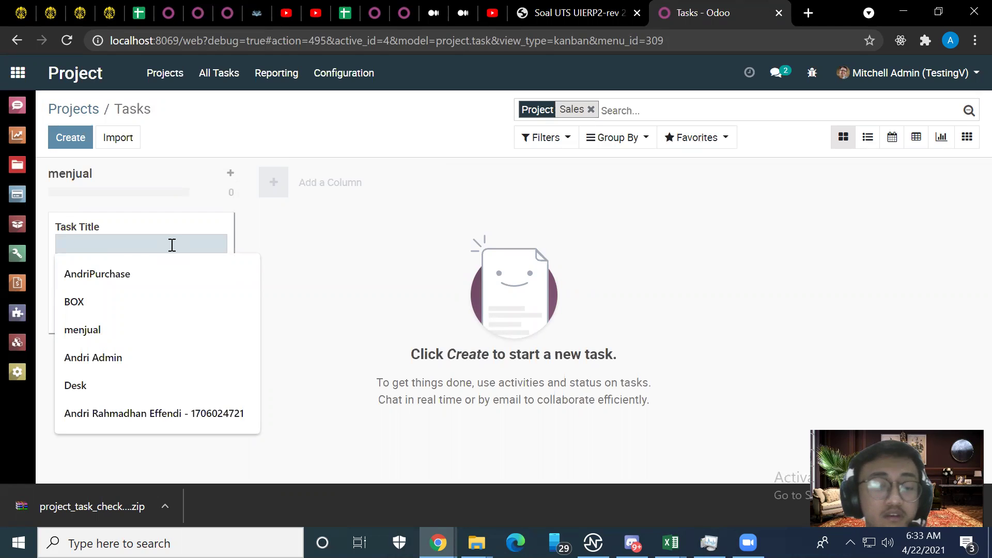
type("menjuakl")
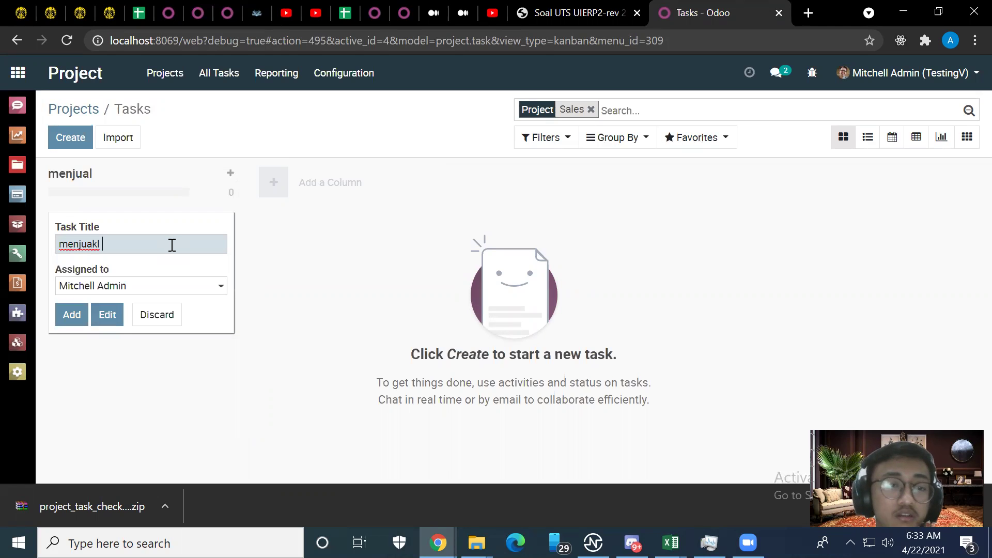
key("BackSpace")
key("BackSpace")
type("l")
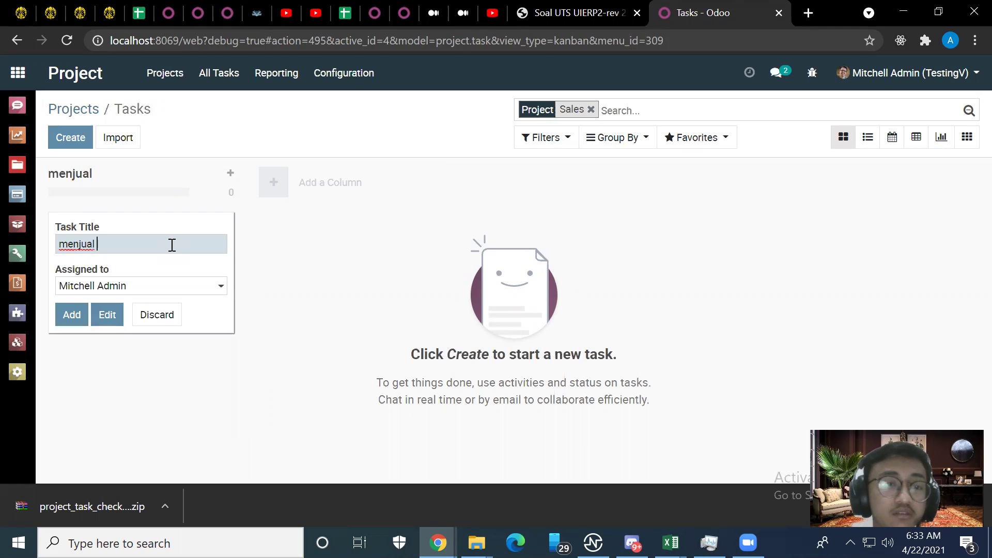
key("BackSpace")
key("BackSpace")
key("BackSpace")
key("BackSpace")
key("BackSpace")
key("BackSpace")
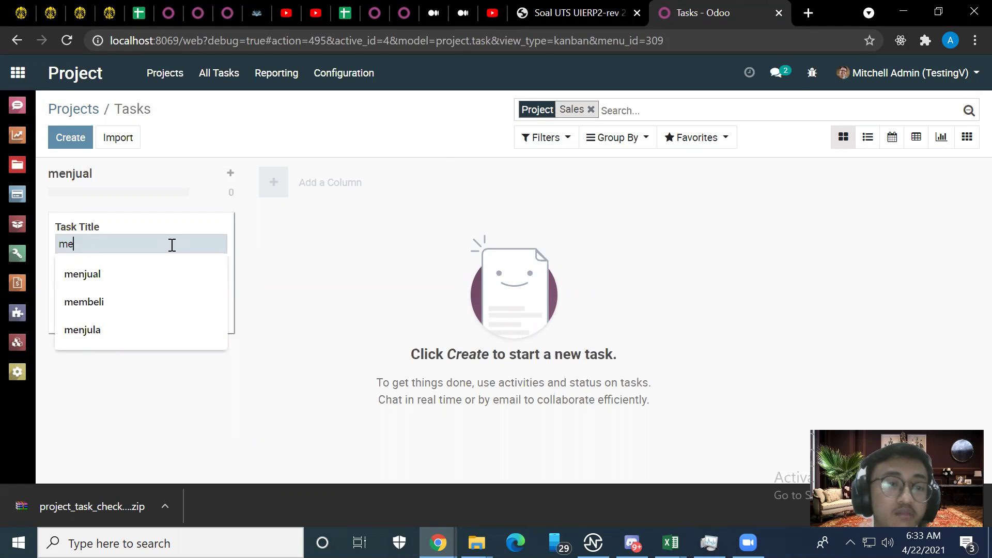
type("Tes")
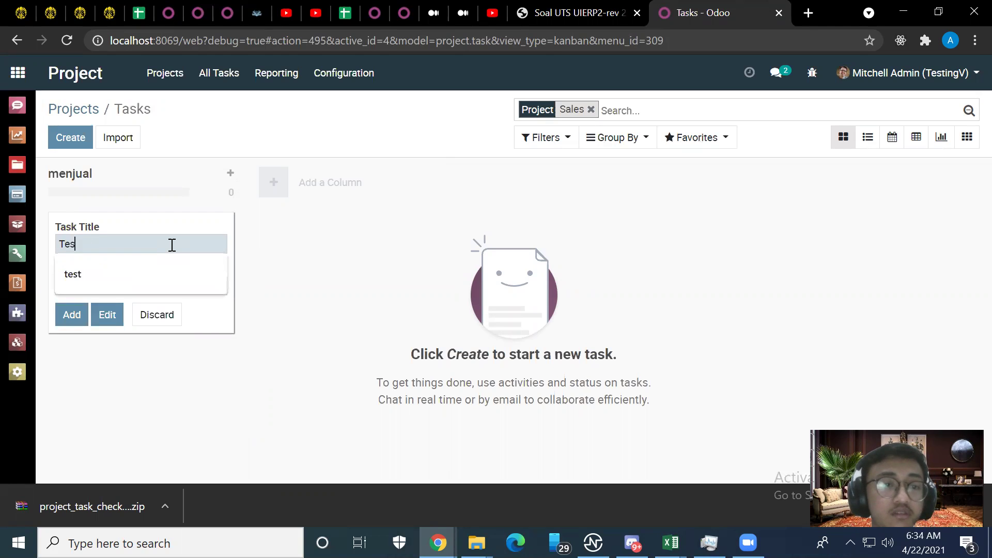
type("t Menjual")
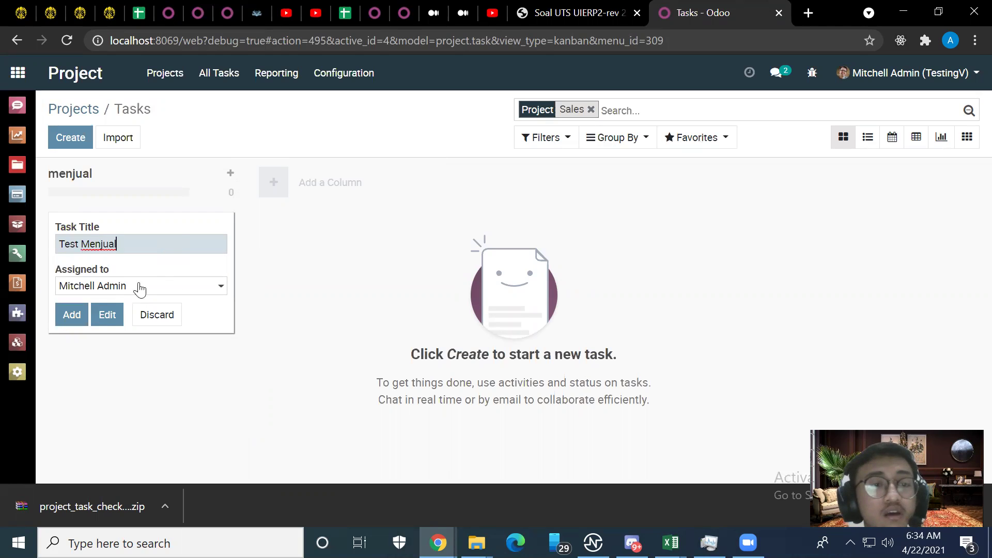
Step: Assign the new task to the first user listed and open it in the full edit form
left_click(218, 288)
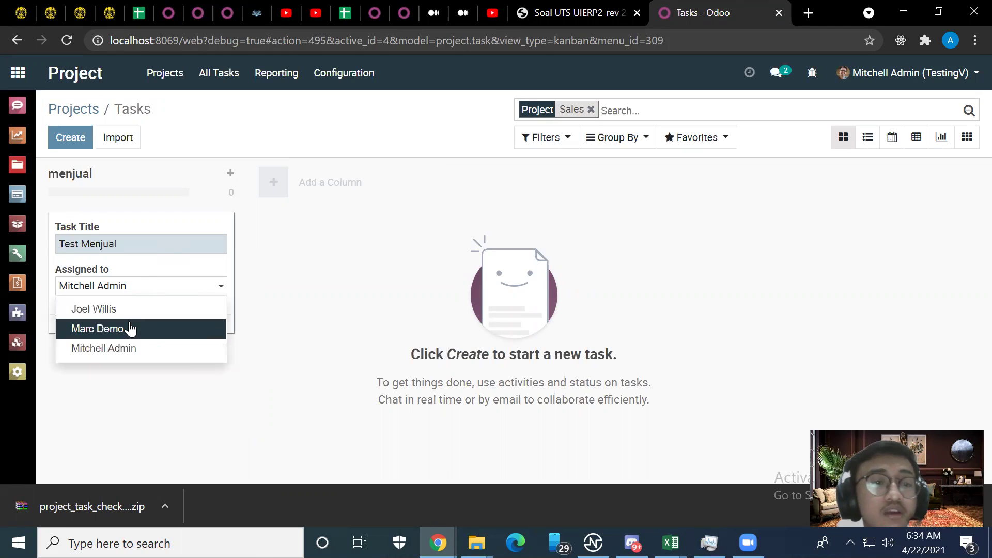
left_click(108, 312)
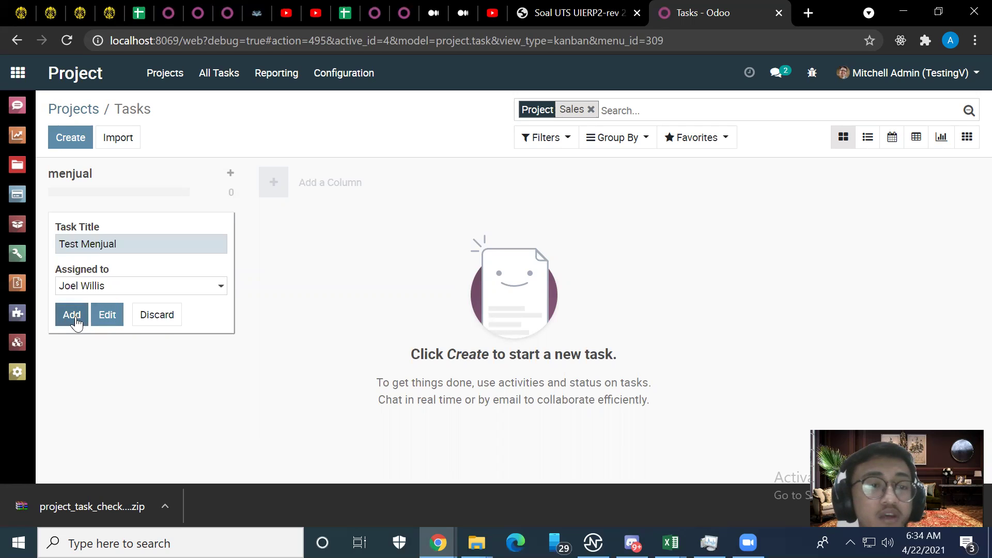
left_click(107, 314)
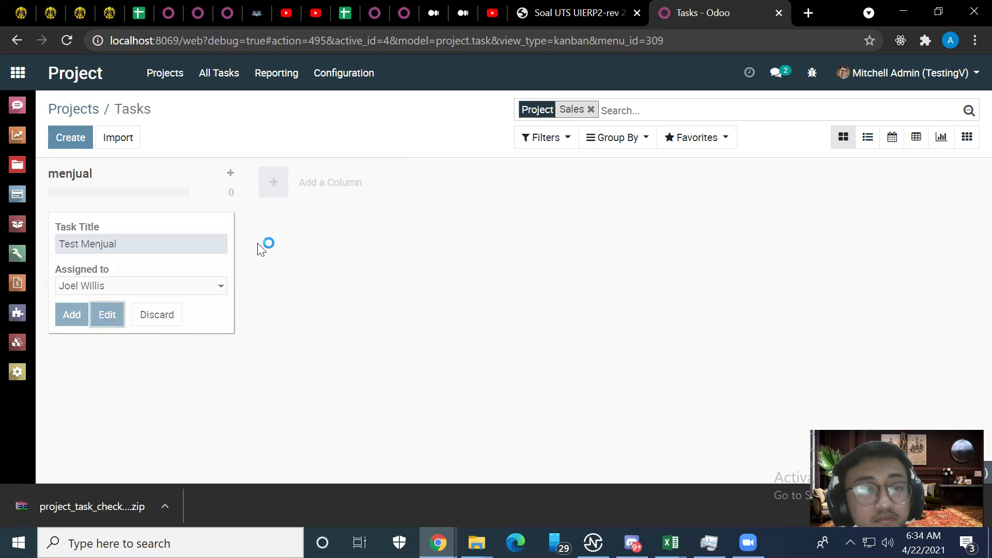
left_click(114, 313)
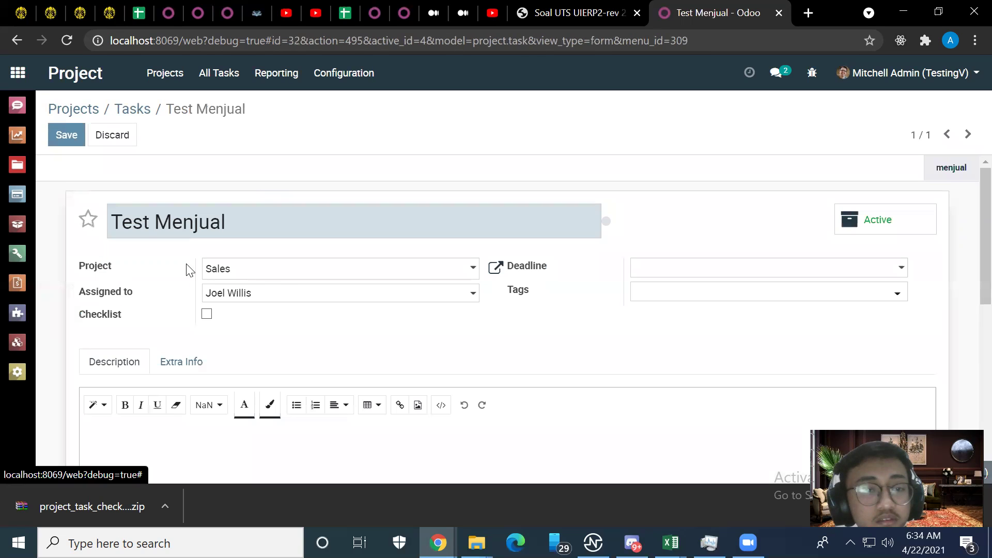
Step: Look over the Test Menjual task form and the projects available for it, keeping Sales as its project
scroll(260, 178, "down", 1)
scroll(250, 219, "up", 1)
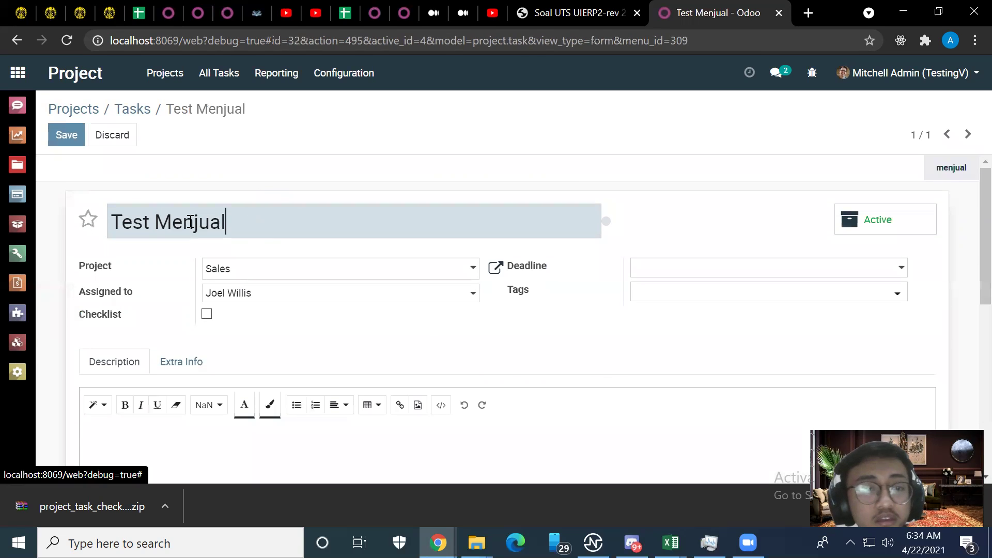
left_click_drag(173, 221, 336, 289)
left_click(464, 270)
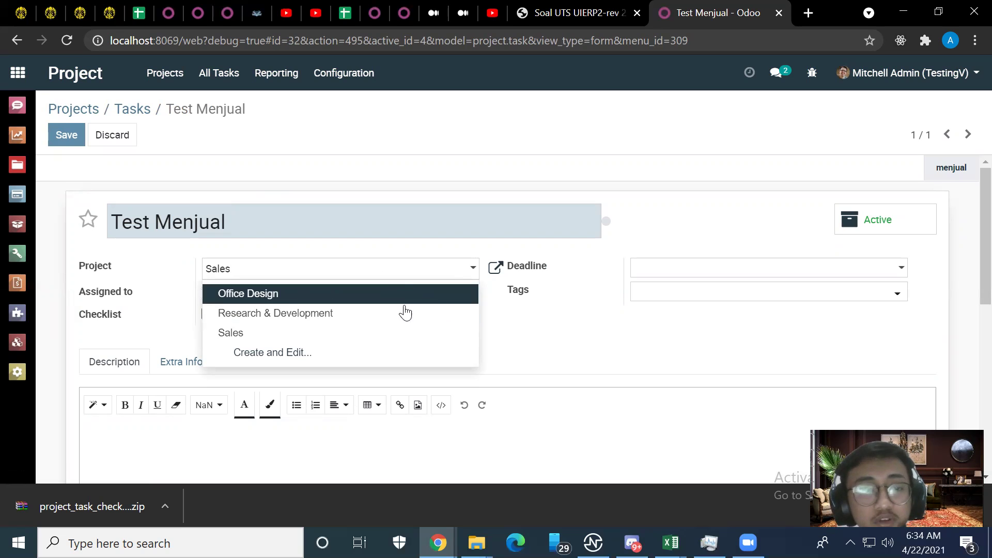
left_click(581, 322)
left_click(250, 294)
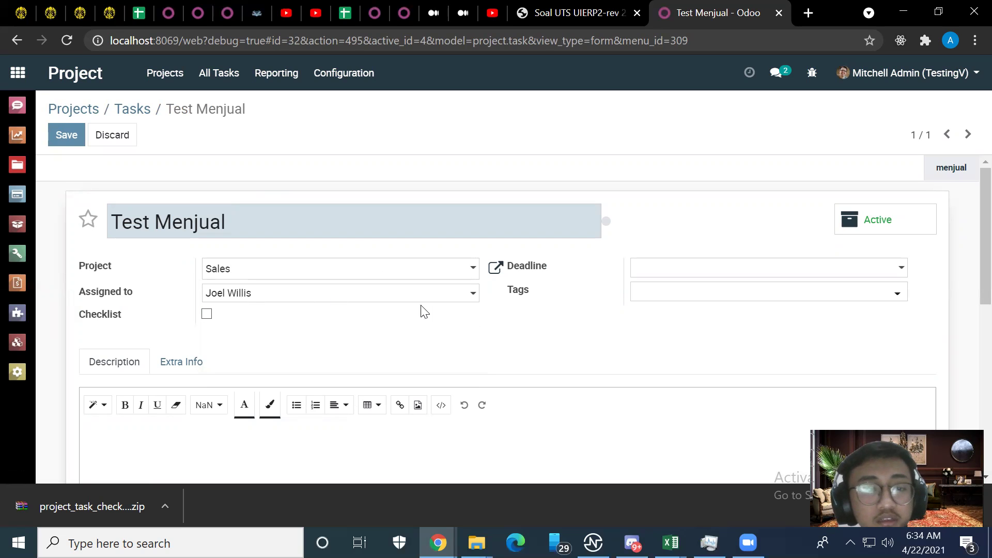
scroll(568, 308, "down", 3)
scroll(672, 292, "up", 3)
Step: Set the Test Menjual task's deadline to 04/01/2021, save it and return to the Sales task board
left_click(755, 269)
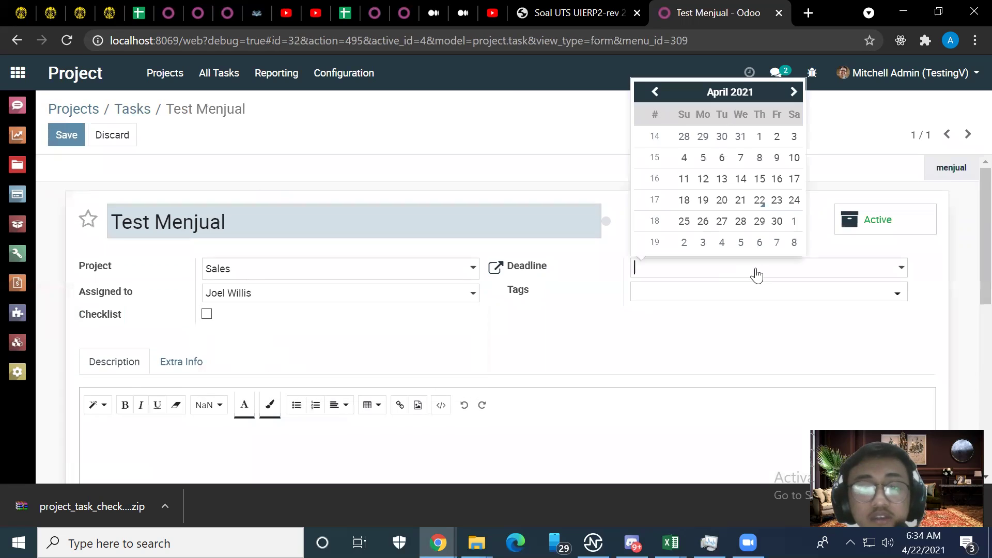
left_click(758, 138)
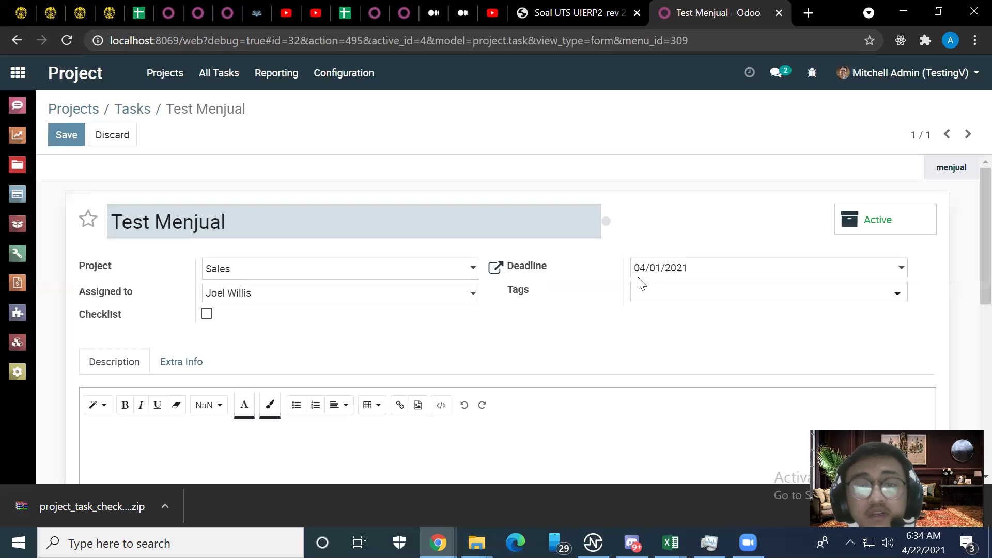
scroll(517, 273, "down", 2)
scroll(672, 263, "up", 2)
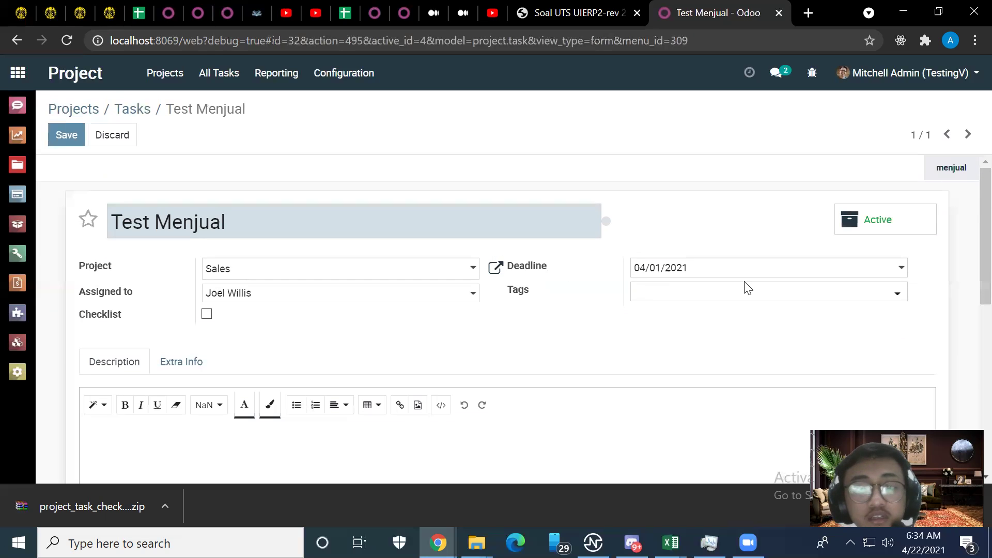
scroll(368, 266, "down", 5)
scroll(368, 263, "up", 5)
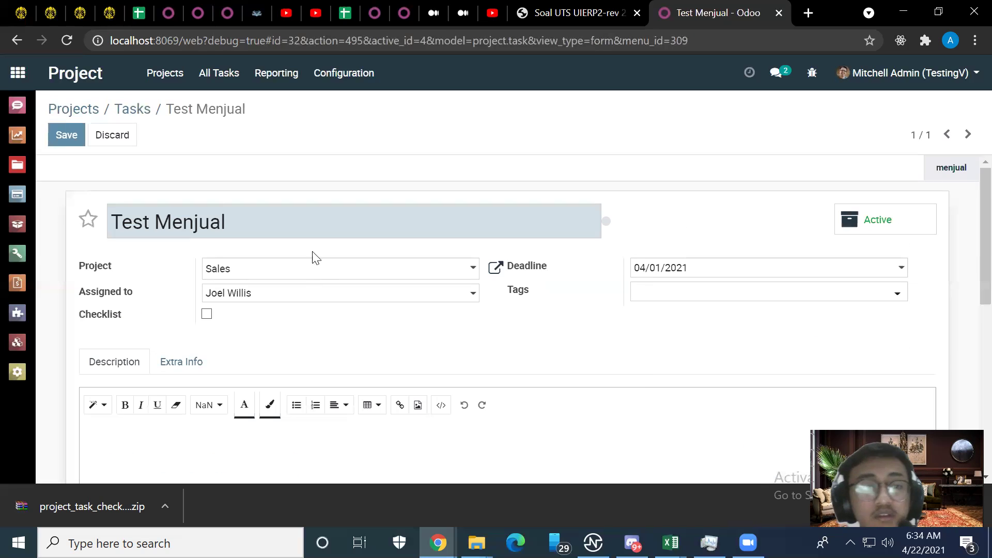
left_click(63, 138)
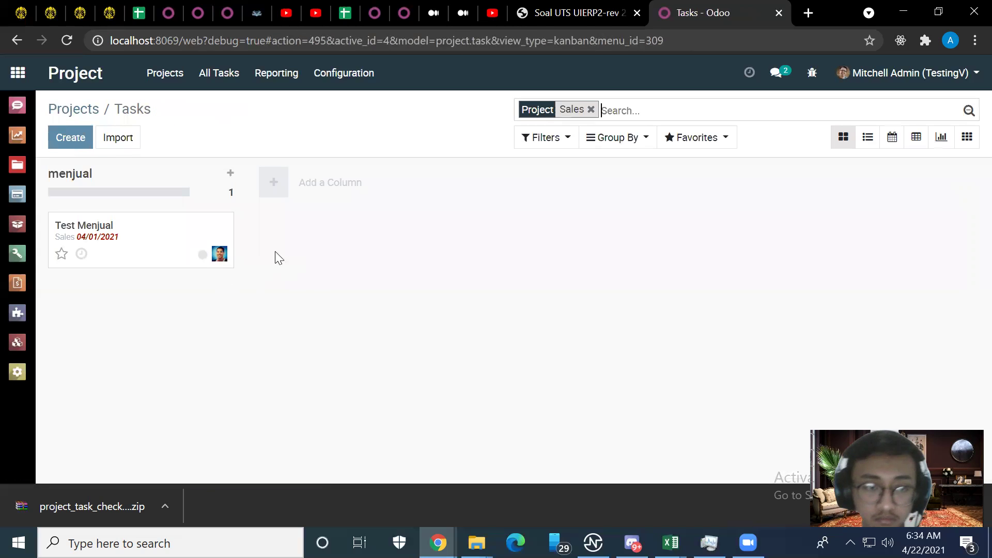
Step: Star the Test Menjual task card and remove the star again
left_click(61, 254)
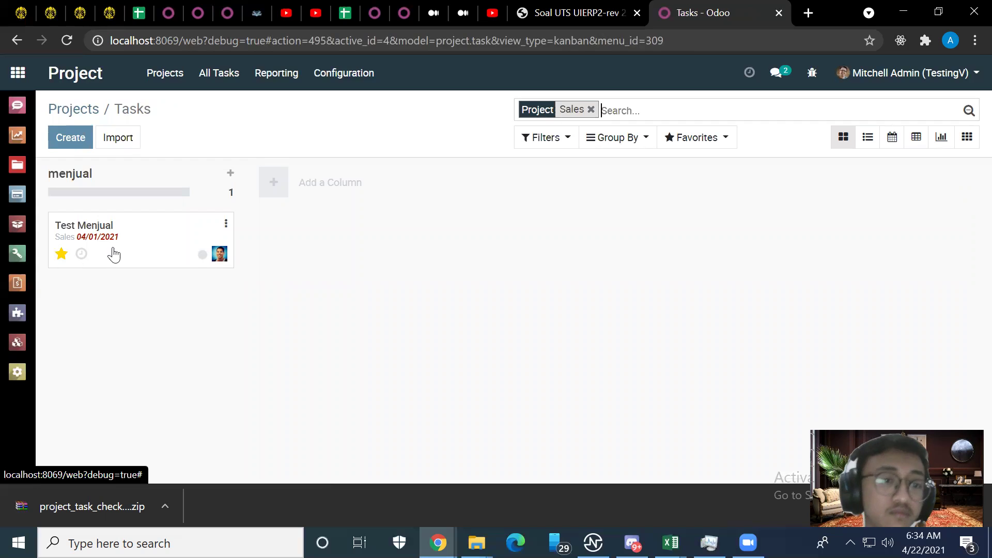
left_click(61, 253)
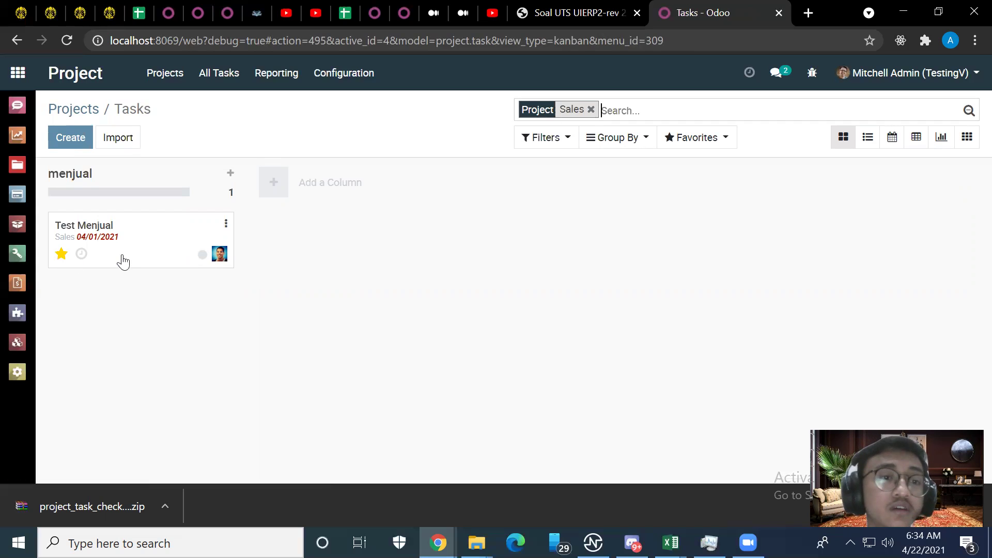
Step: Set the Test Menjual task's status to Ready for Next Stage
left_click(202, 255)
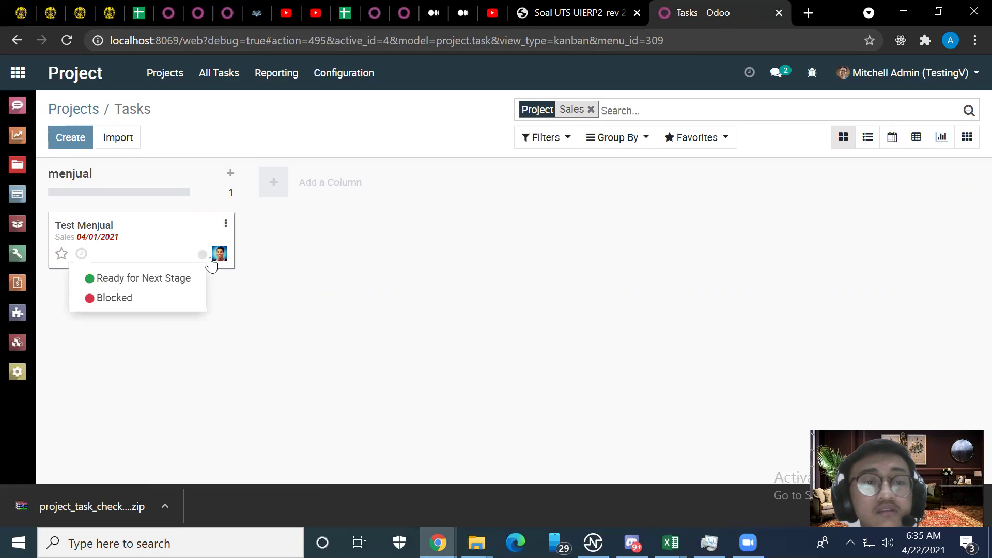
left_click(308, 257)
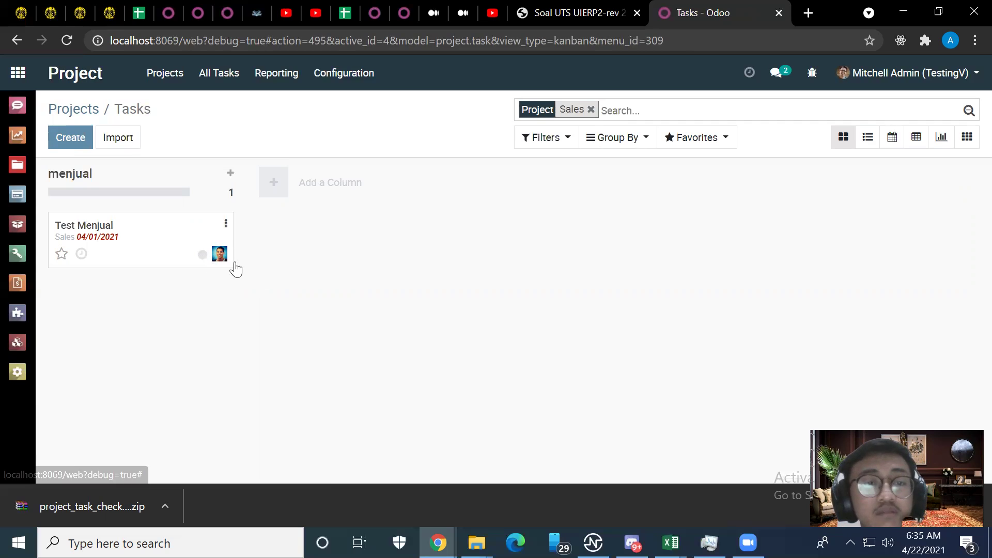
left_click(201, 255)
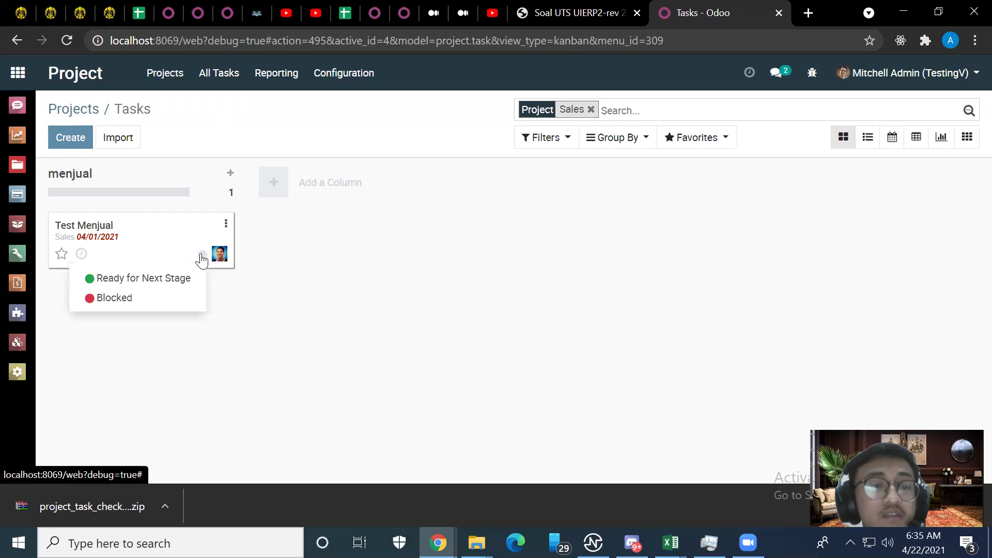
left_click(148, 281)
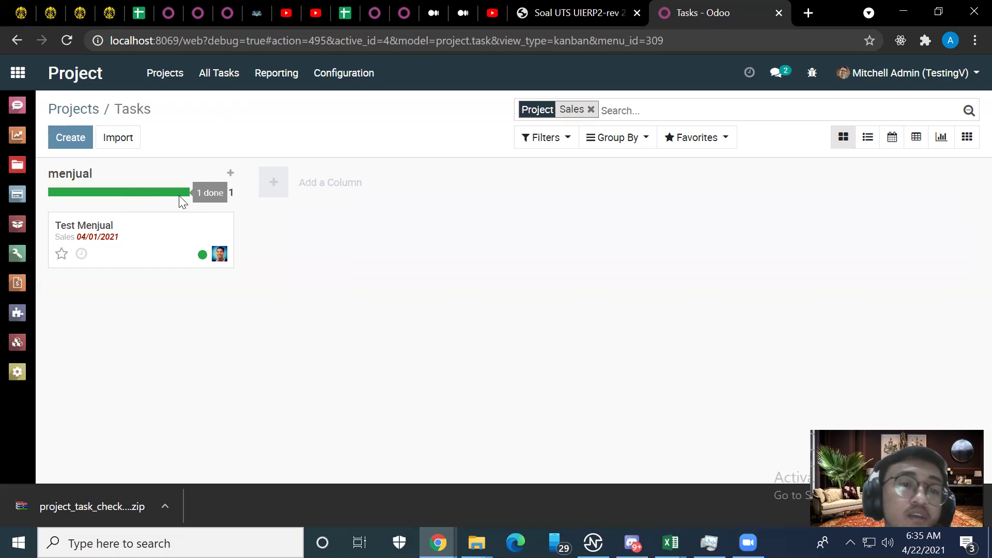
Step: Add a task titled menjual2 to the menjual column of the Sales task board and close the quick-entry form
left_click(231, 174)
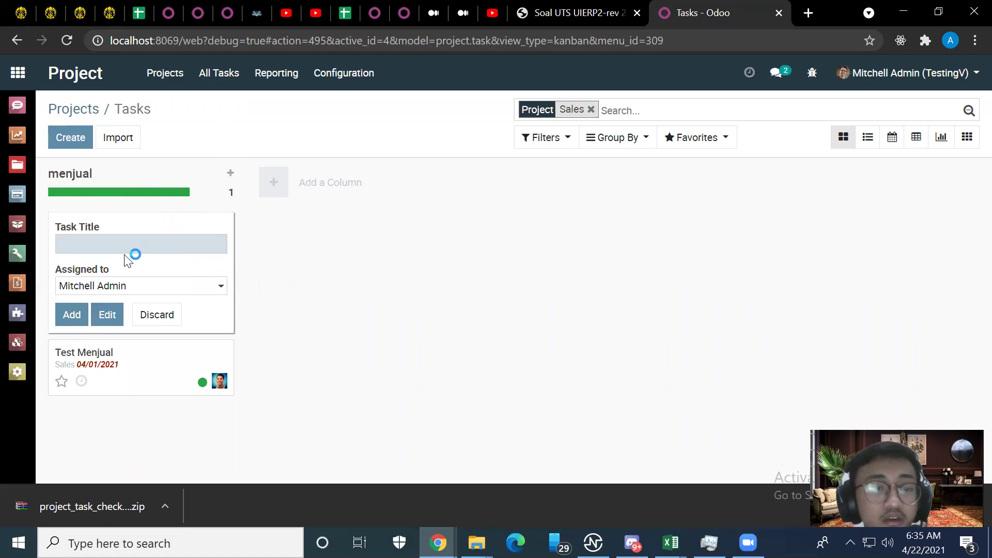
type("ne")
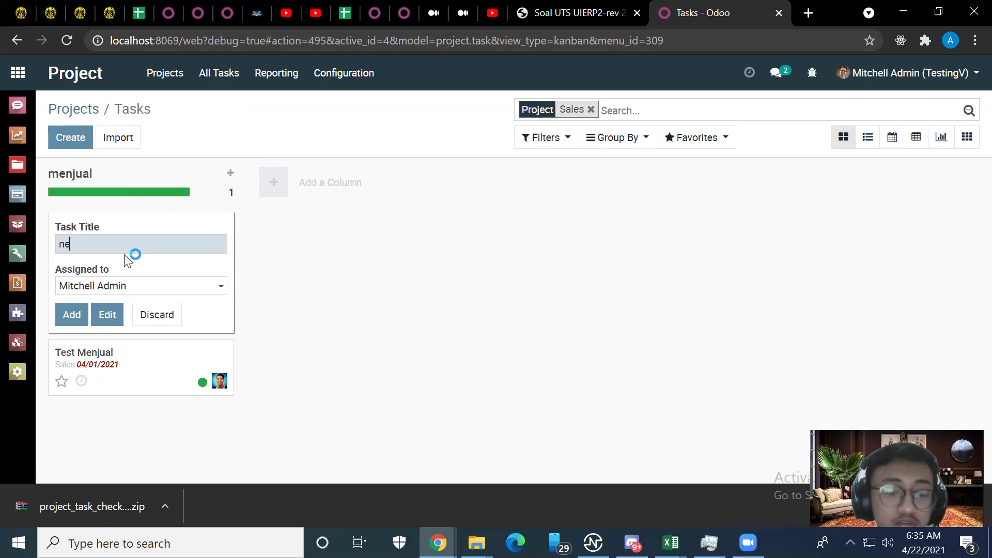
type("menjual2")
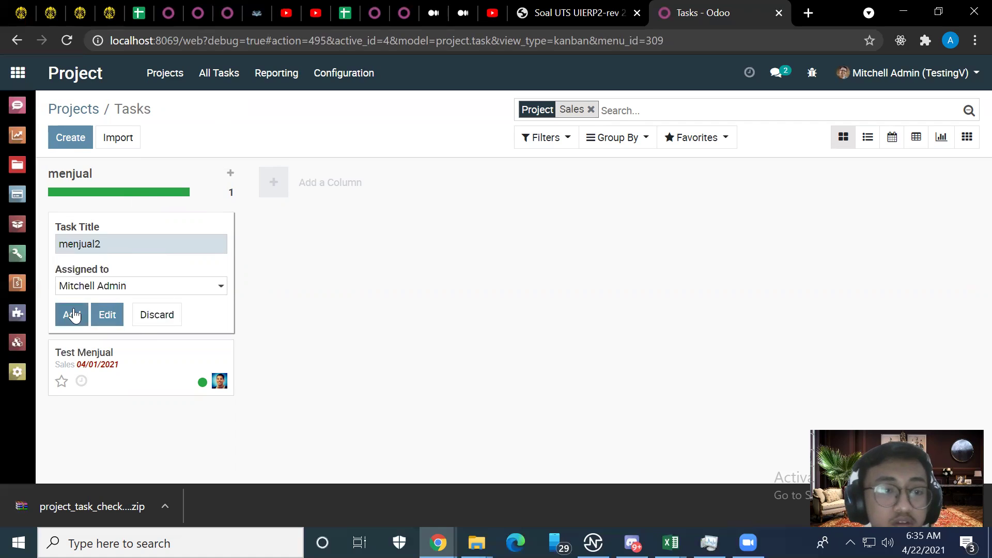
left_click(72, 313)
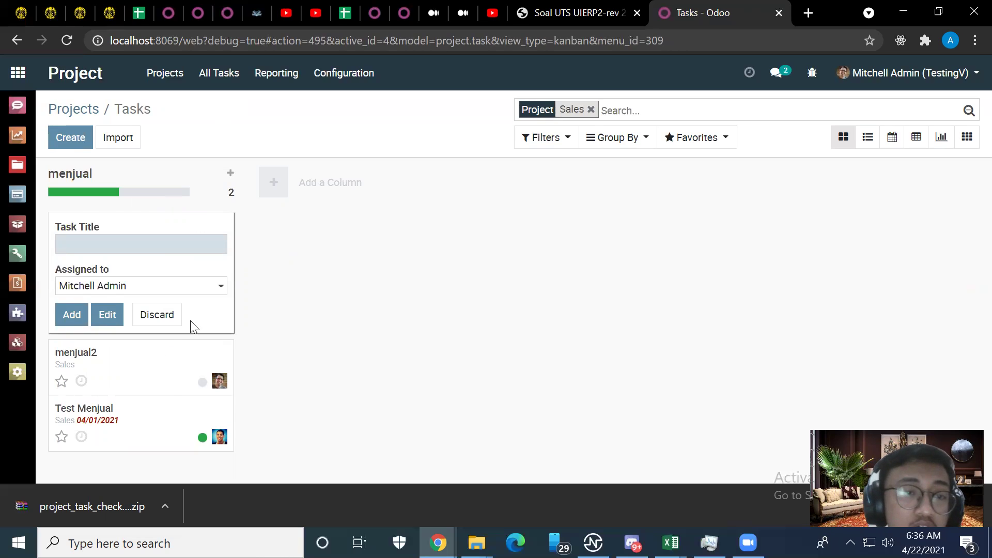
left_click(370, 345)
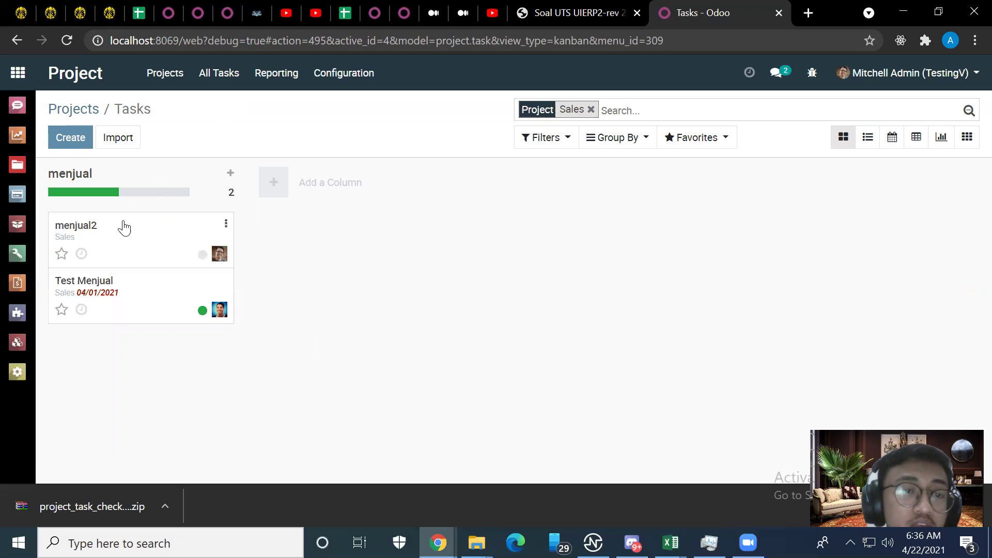
Step: Remove the Sales project filter from the task board and unfold the Done and Cancelled columns to view their tasks
mouse_move(121, 194)
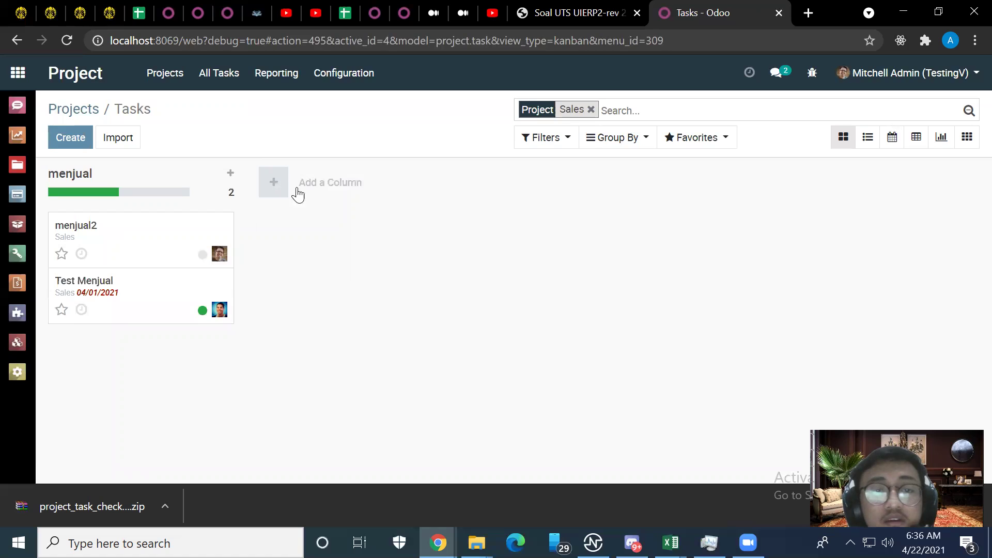
left_click(269, 189)
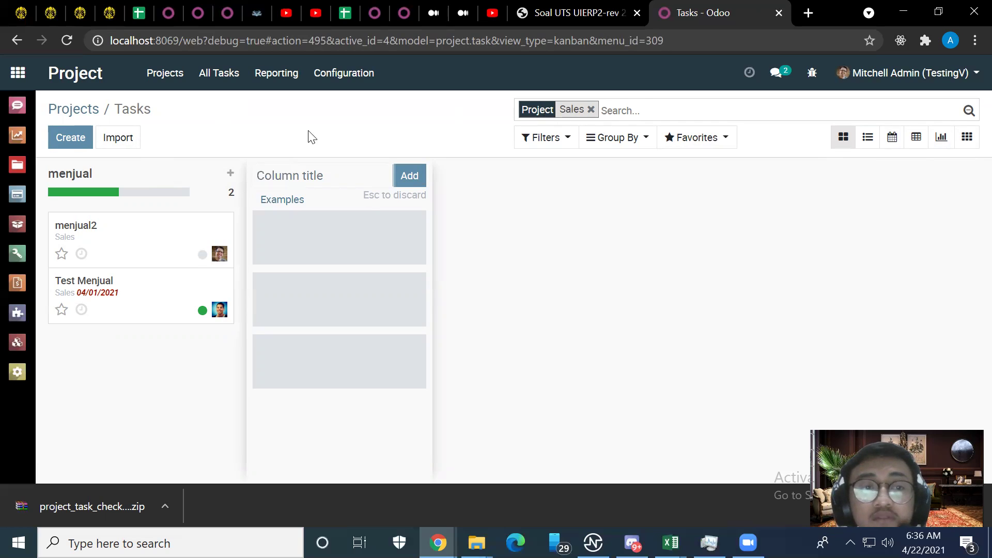
left_click(590, 110)
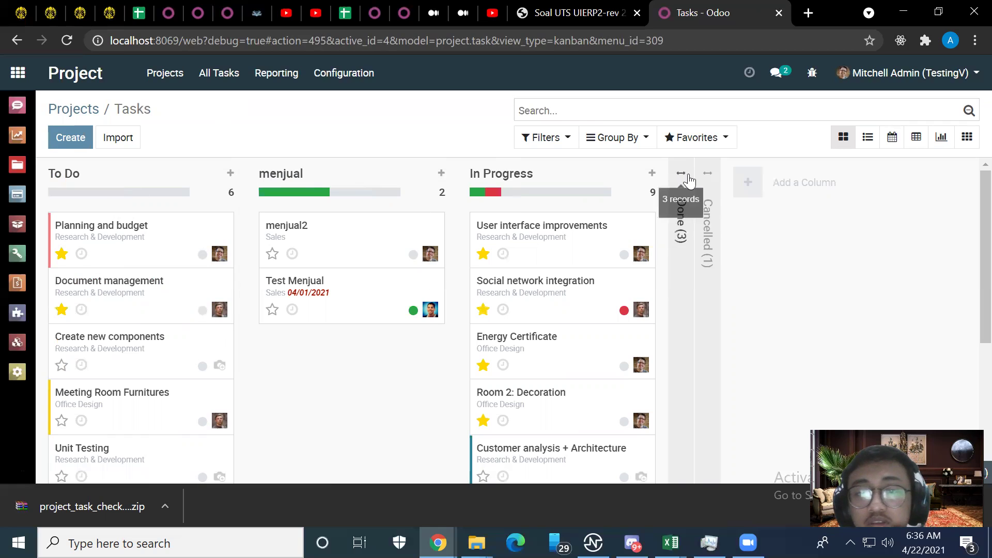
left_click(682, 199)
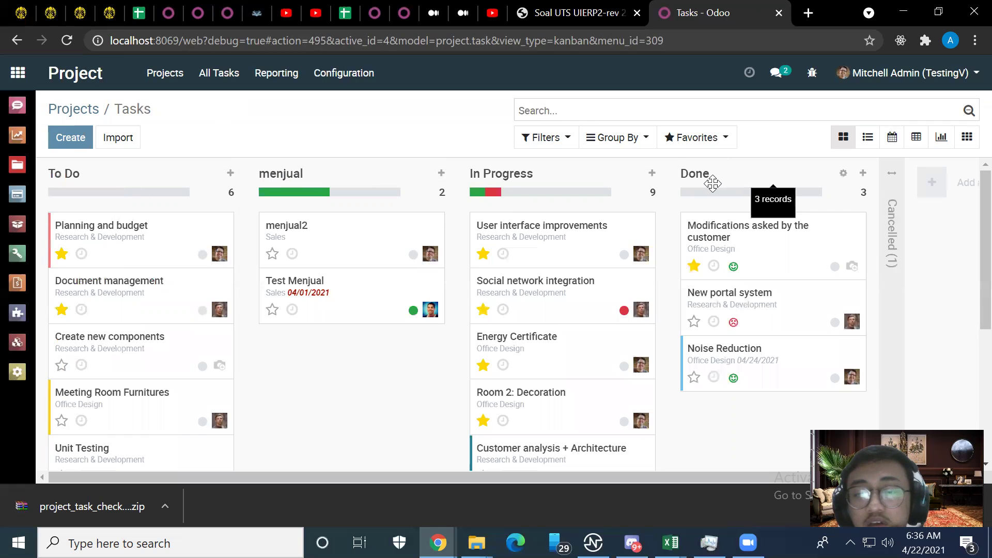
left_click(892, 180)
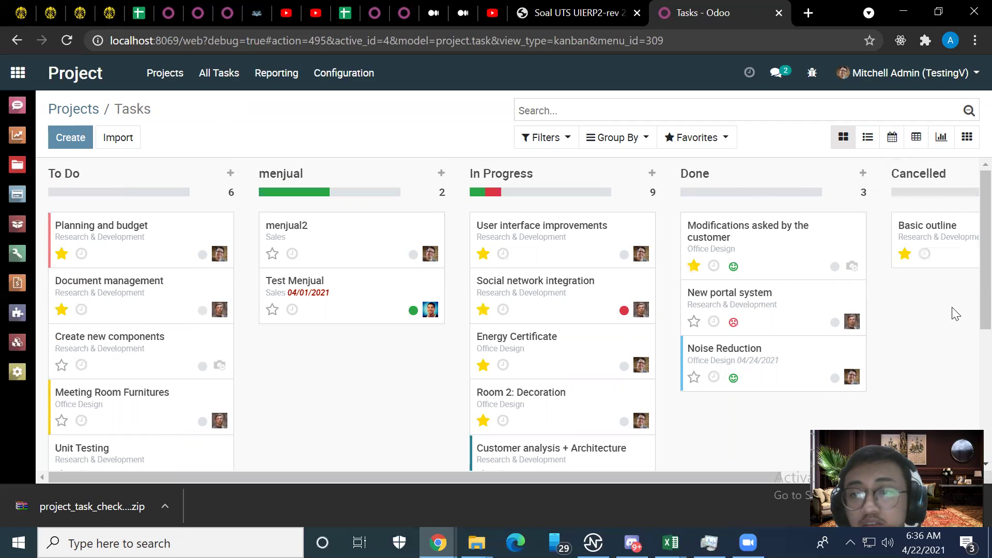
left_click_drag(679, 475, 791, 469)
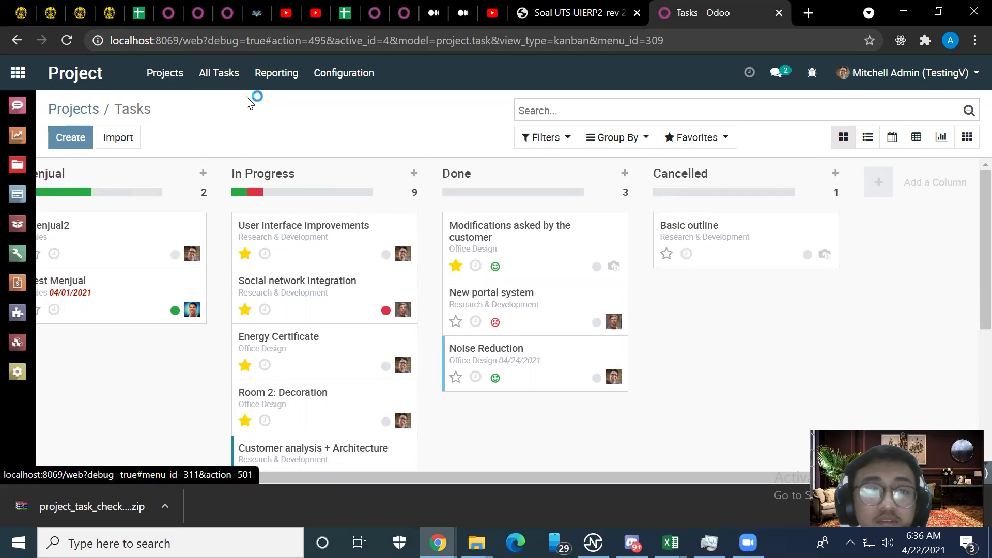
Step: Open the Tasks Analysis report and view it as line, pie and bar charts, including the available measures
left_click(271, 83)
left_click(303, 110)
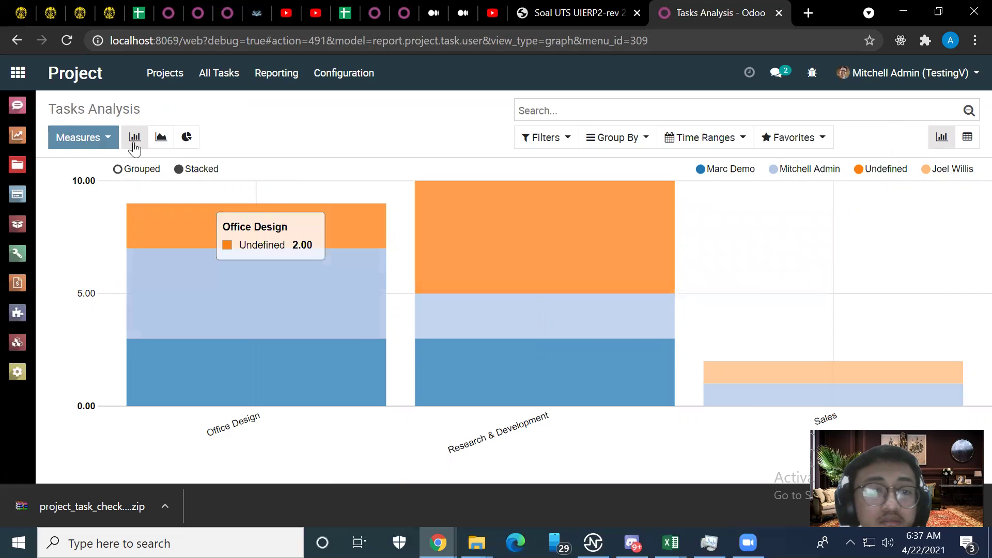
left_click(160, 138)
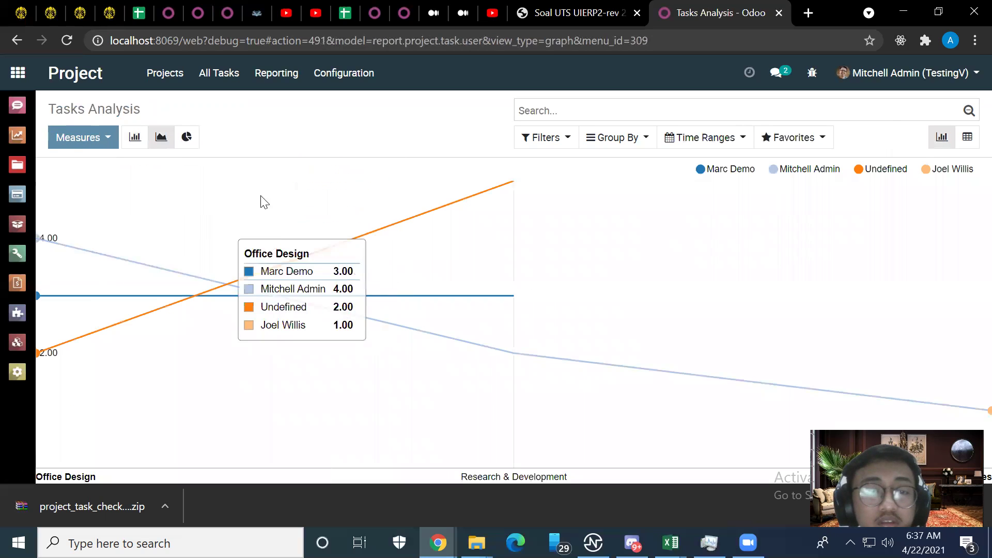
left_click(186, 137)
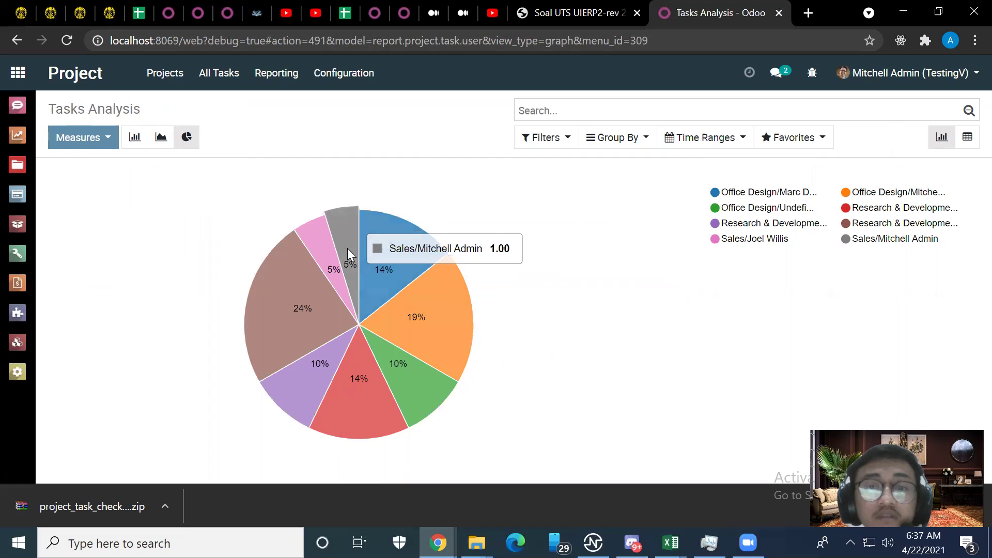
left_click(135, 137)
left_click(98, 138)
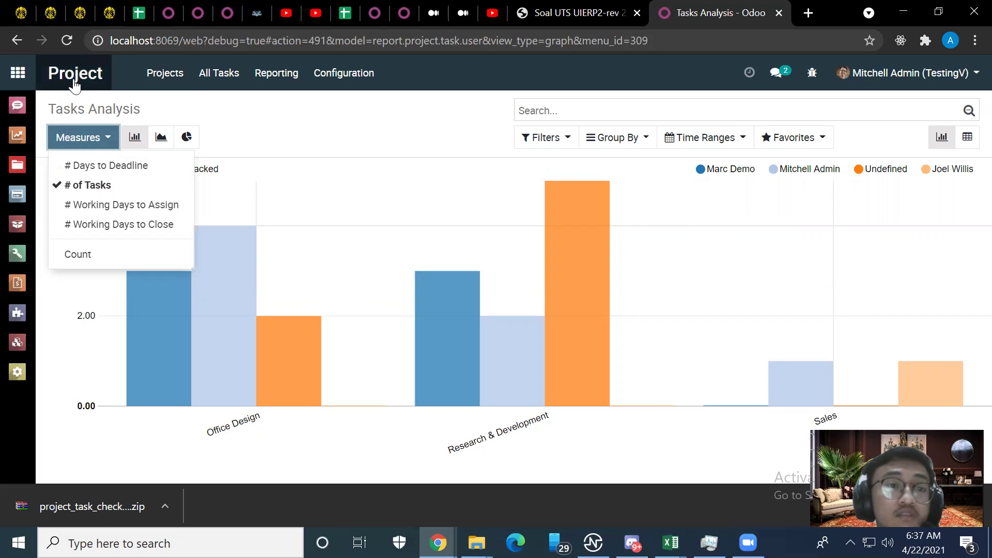
Step: Return to the projects overview and open the task board of the Sales project
left_click(101, 77)
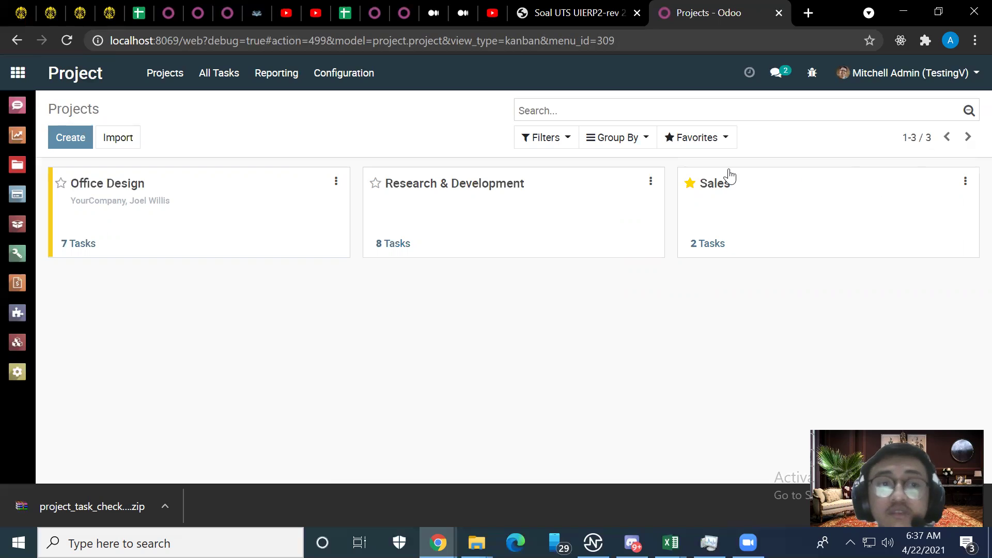
double_click(729, 191)
left_click(744, 196)
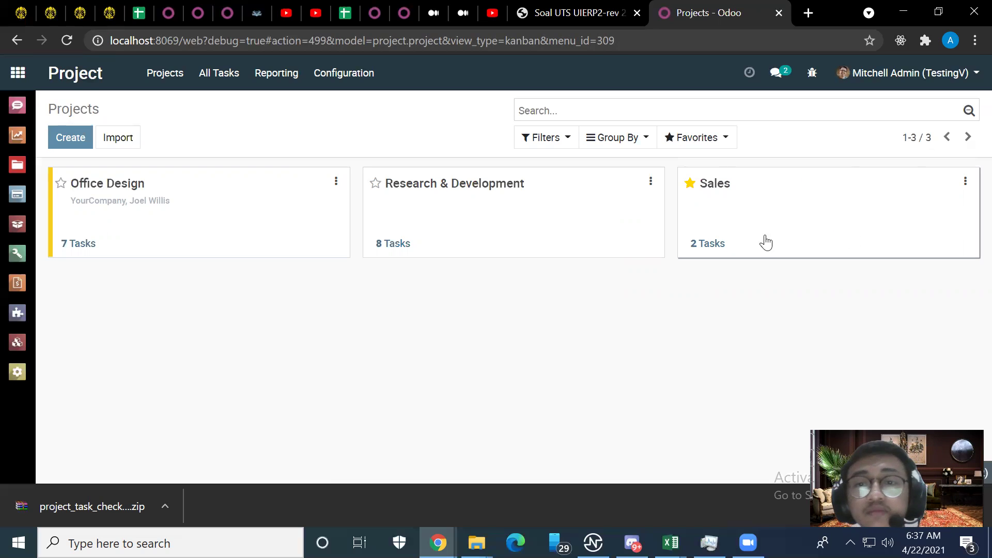
left_click(716, 241)
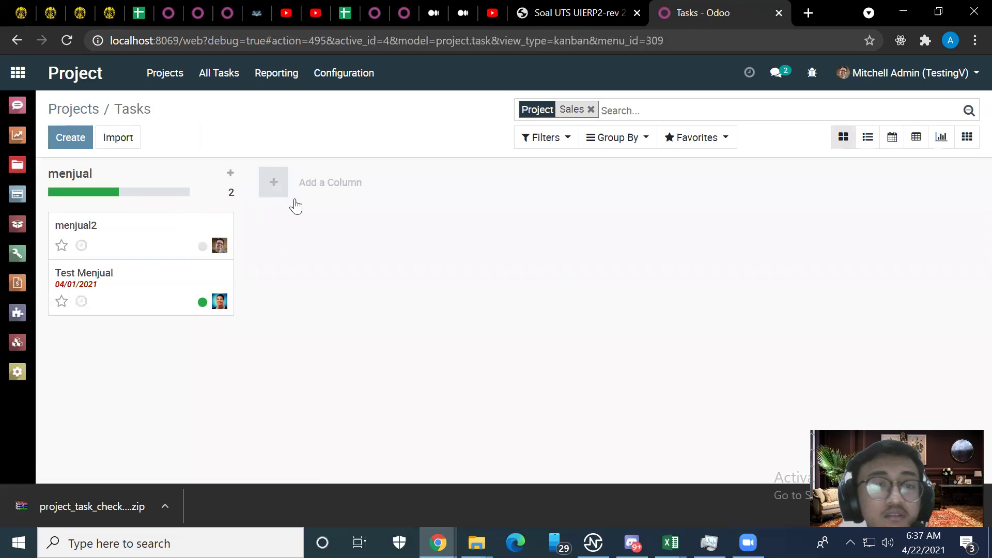